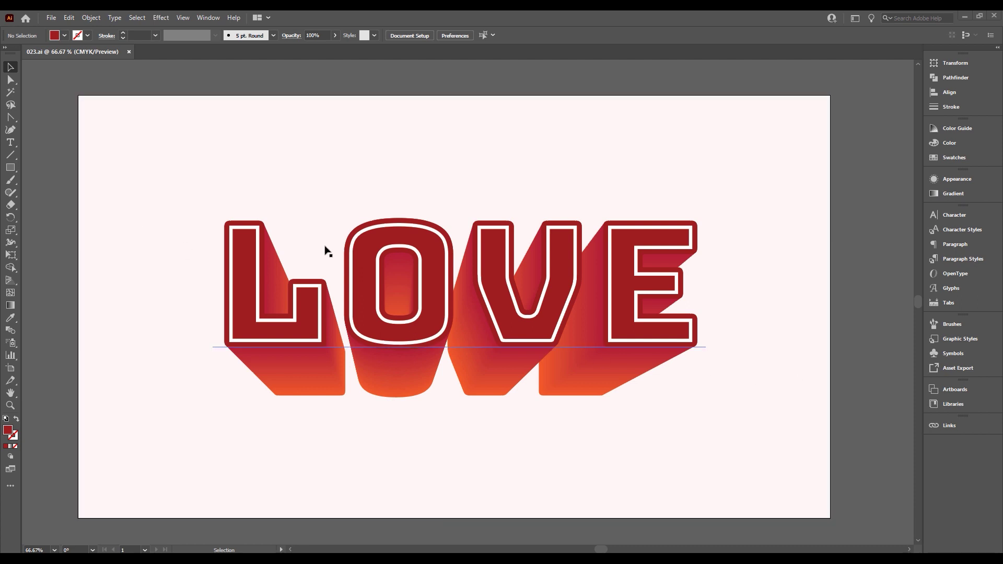
Move the 3D LOVE artwork off the artboard and drag the flat dark red Bungee LOVE on.
alt+scroll(204, 183, down, 2)
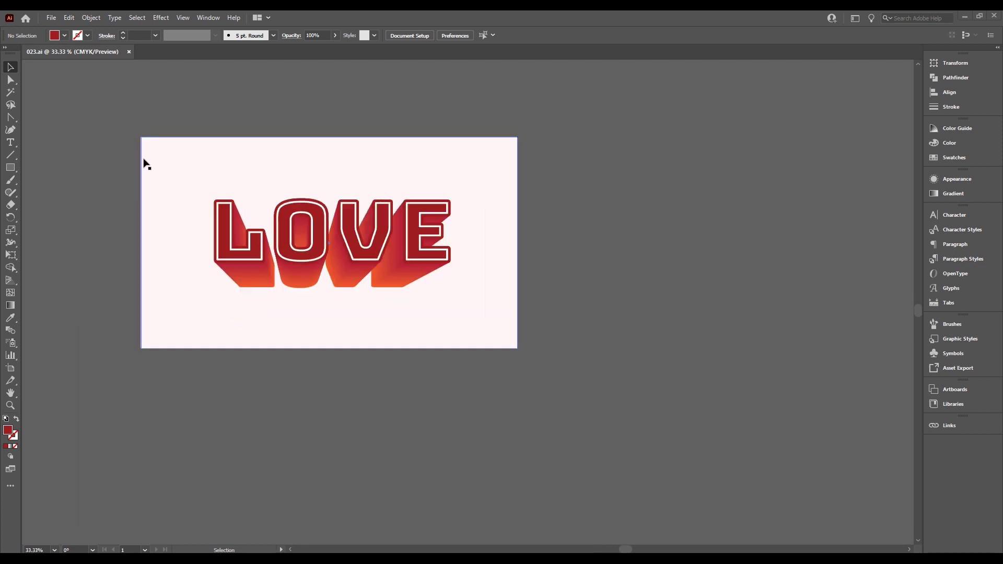
drag(143, 161, 415, 296)
key(ctrl+z)
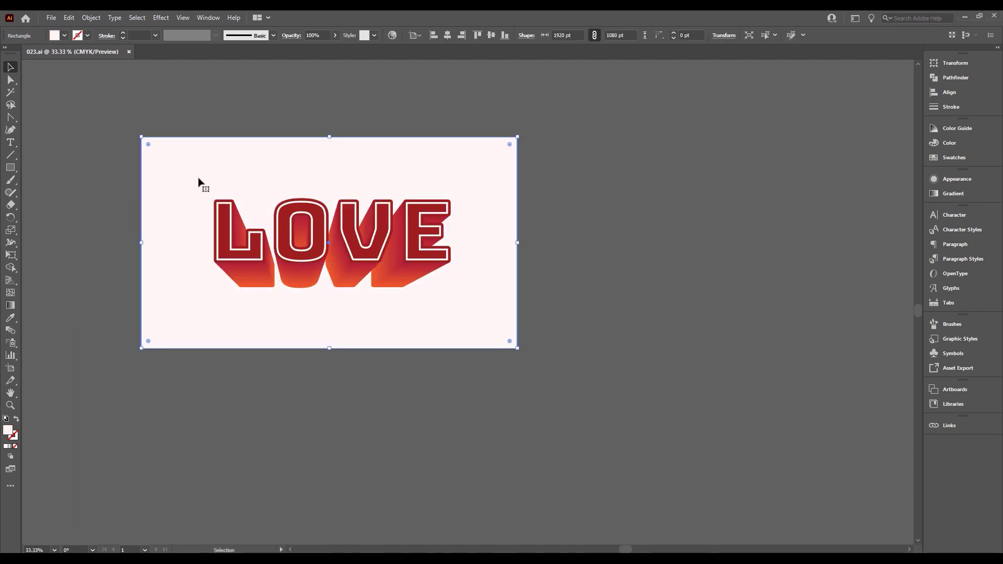
drag(168, 136, 469, 333)
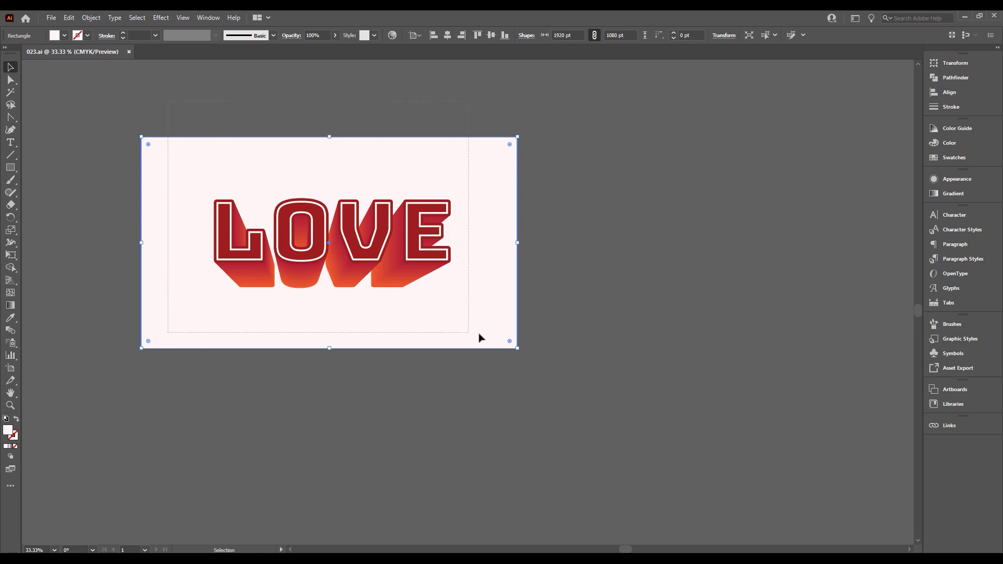
drag(431, 273, 726, 165)
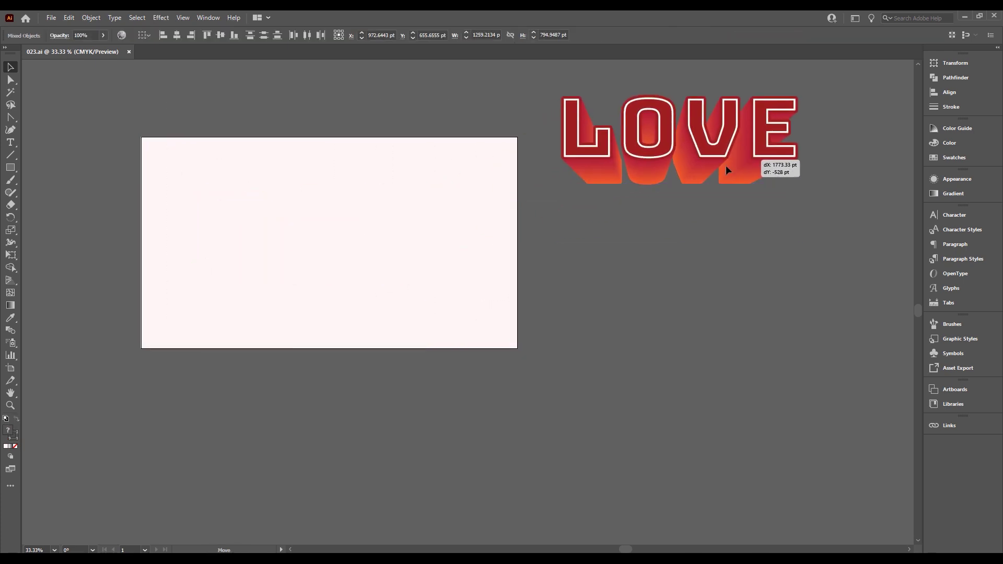
alt+scroll(726, 165, up, 1)
drag(346, 150, 462, 232)
alt+scroll(462, 232, down, 2)
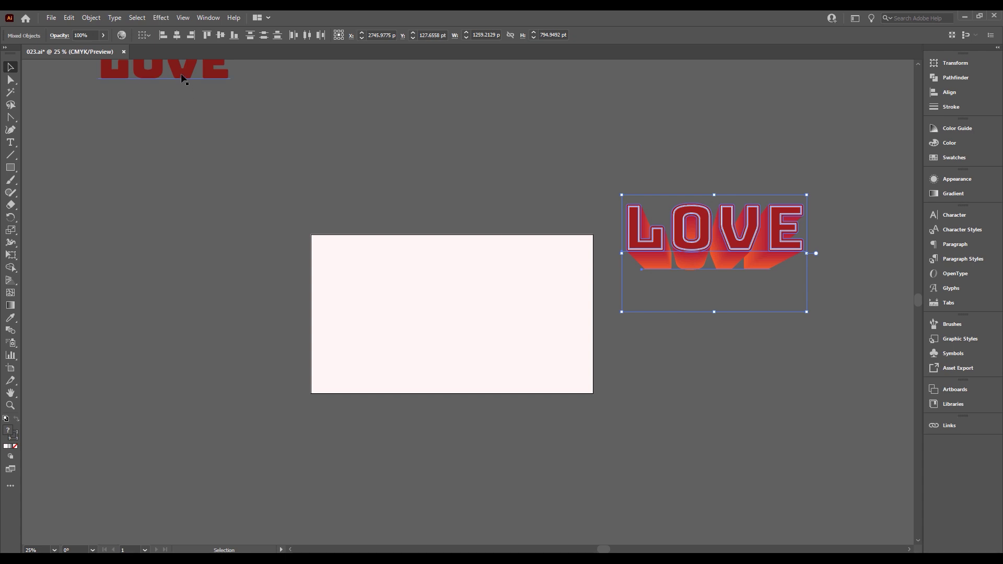
drag(184, 79, 470, 328)
Zoom and pan between the plain LOVE text and the finished 3D LOVE to compare them.
key(ctrl+0)
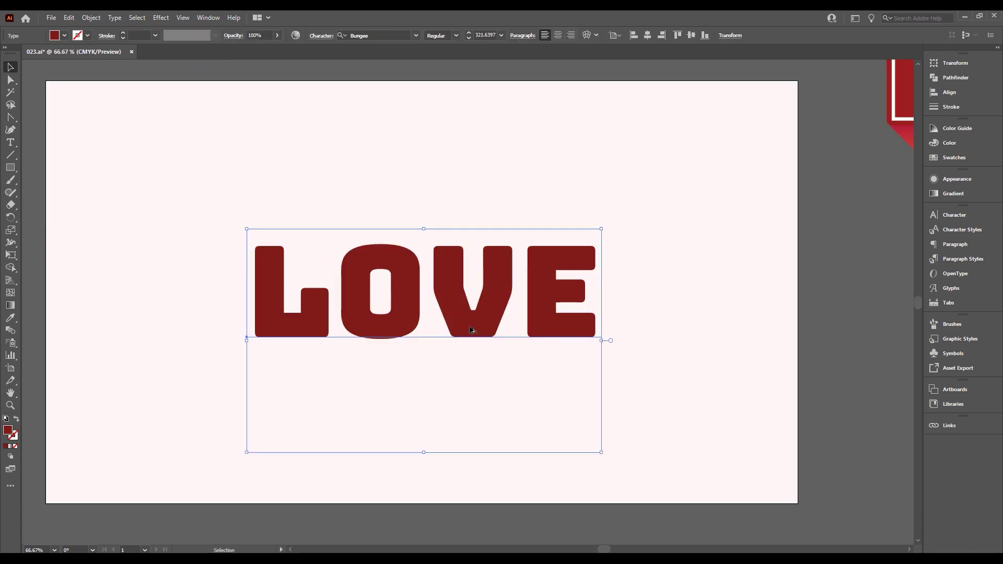
alt+scroll(470, 330, down, 1)
drag(584, 316, 341, 325)
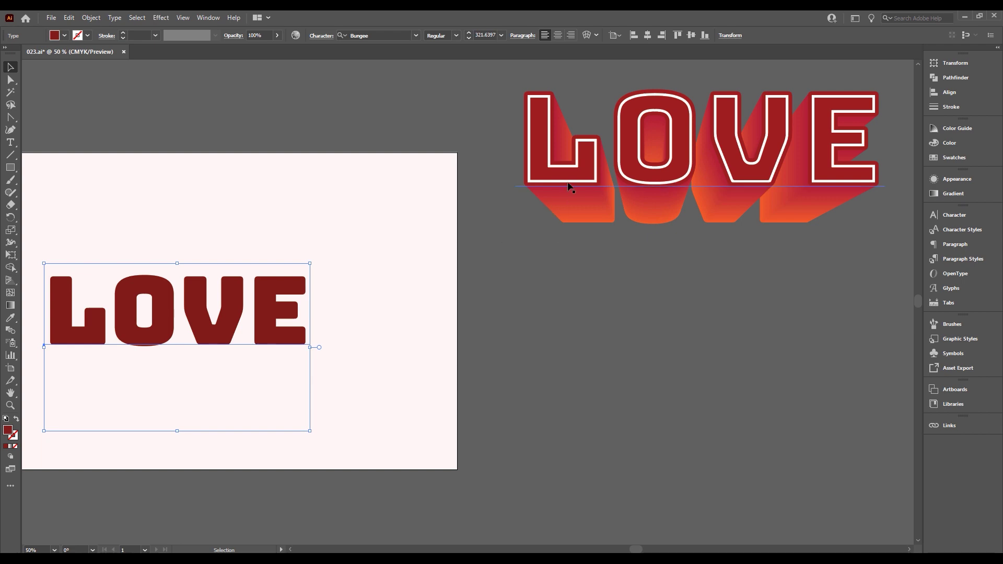
key(ctrl+plus)
key(ctrl+plus)
key(ctrl+plus)
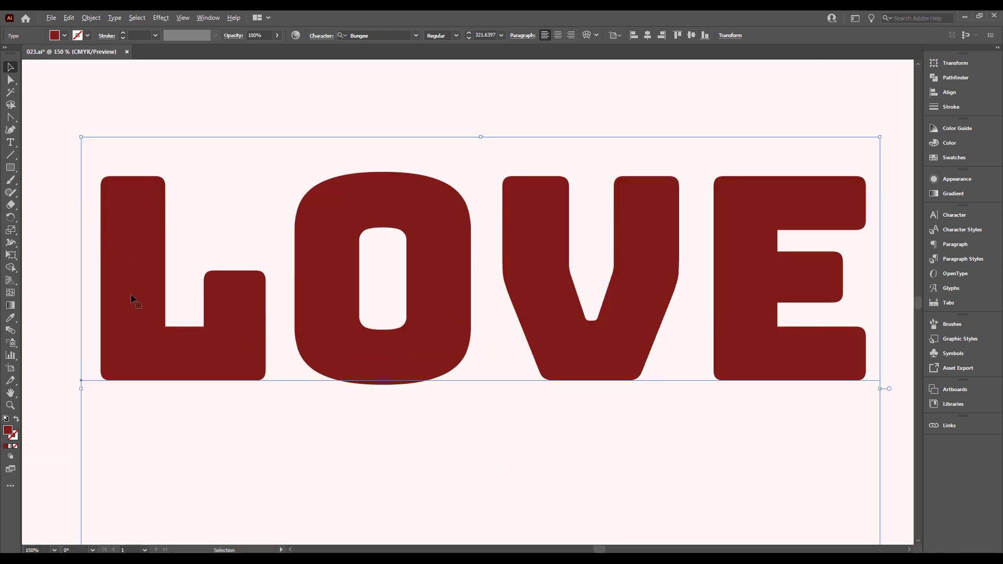
alt+scroll(130, 294, down, 2)
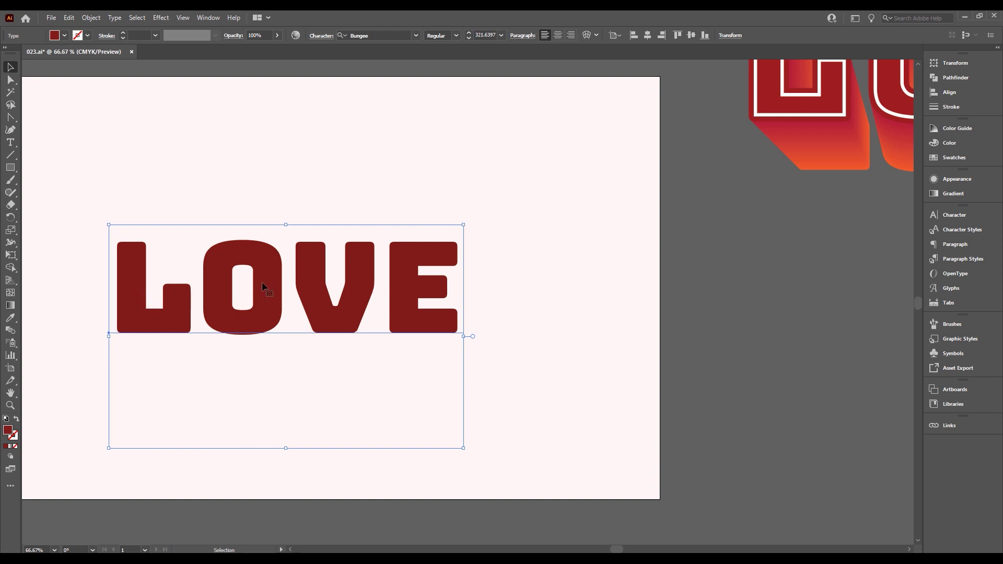
alt+scroll(260, 280, down, 1)
drag(679, 108, 500, 186)
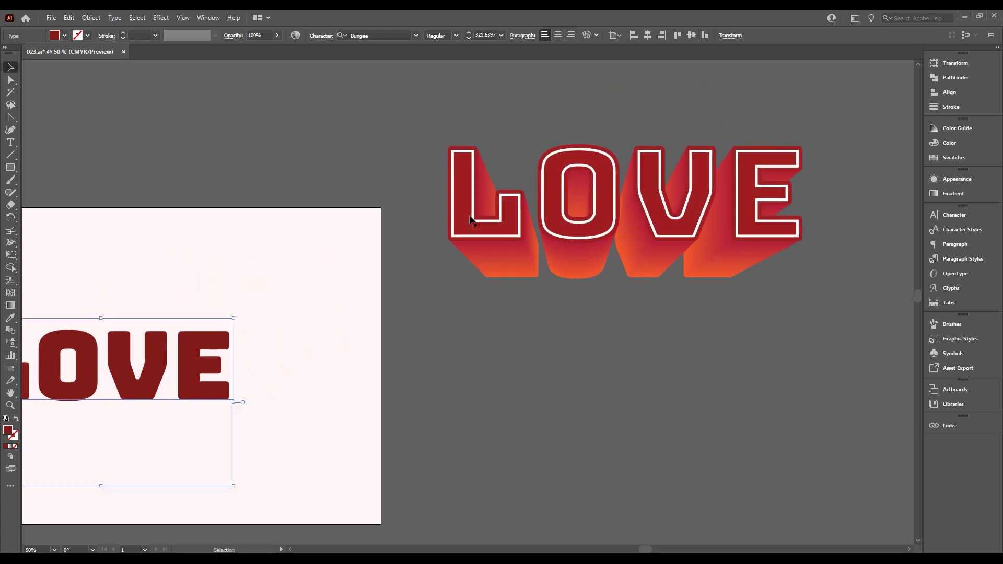
alt+scroll(500, 187, up, 2)
alt+scroll(499, 186, up, 1)
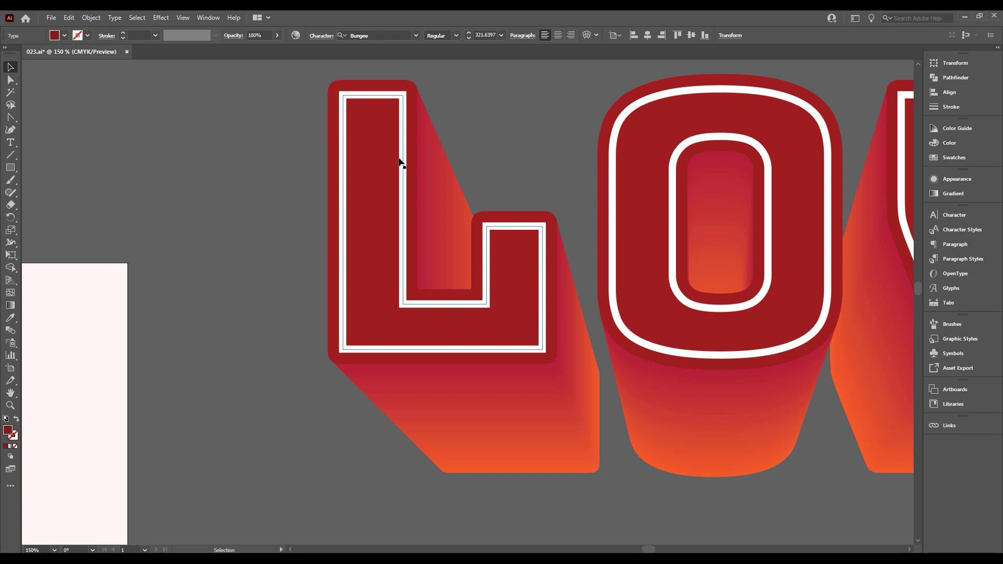
alt+scroll(403, 144, down, 2)
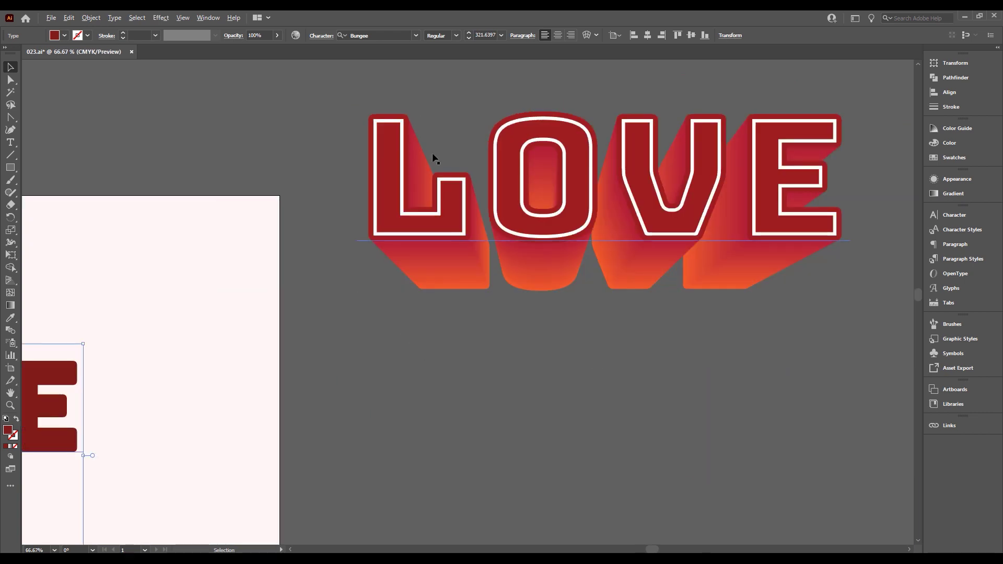
alt+scroll(432, 157, down, 1)
drag(319, 393, 551, 345)
Select the plain LOVE text and shift it up and to the left.
click(209, 312)
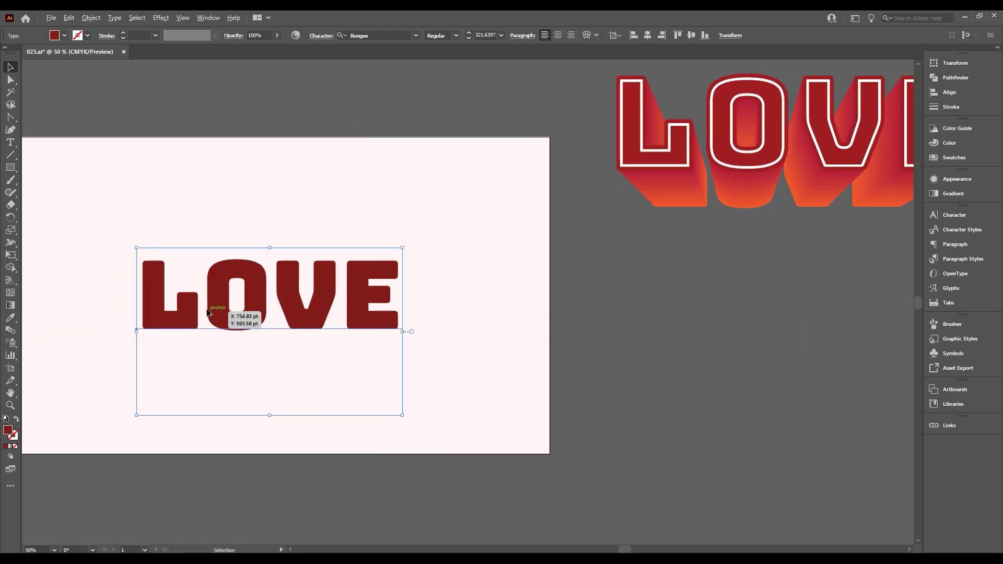
drag(271, 311, 310, 299)
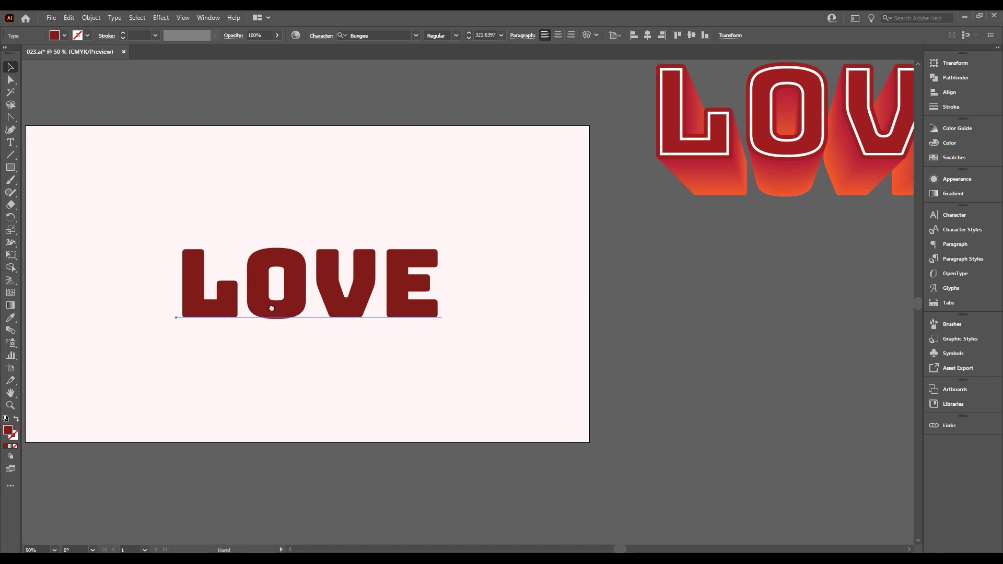
alt+scroll(225, 303, up, 1)
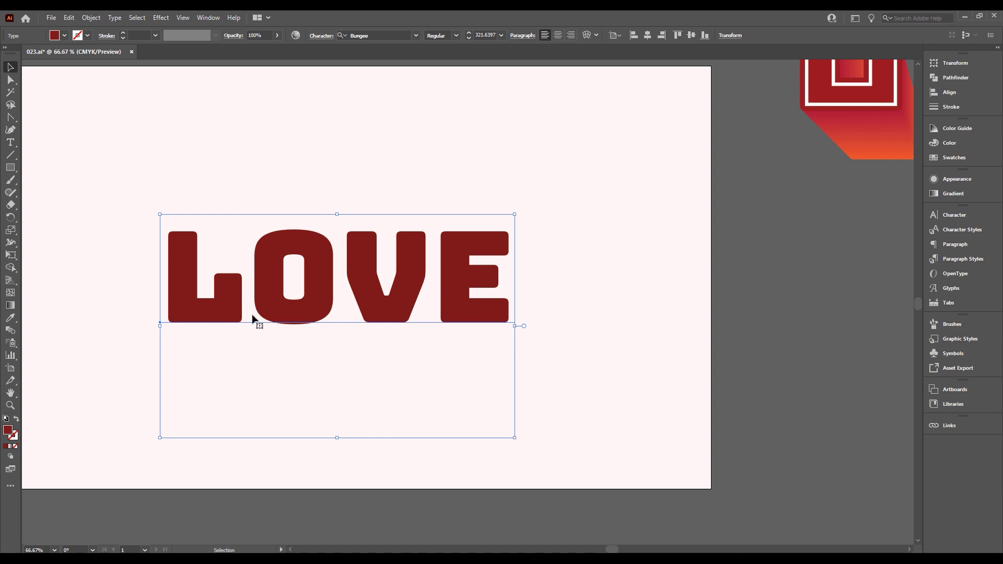
alt+scroll(264, 318, down, 1)
alt+scroll(267, 317, up, 1)
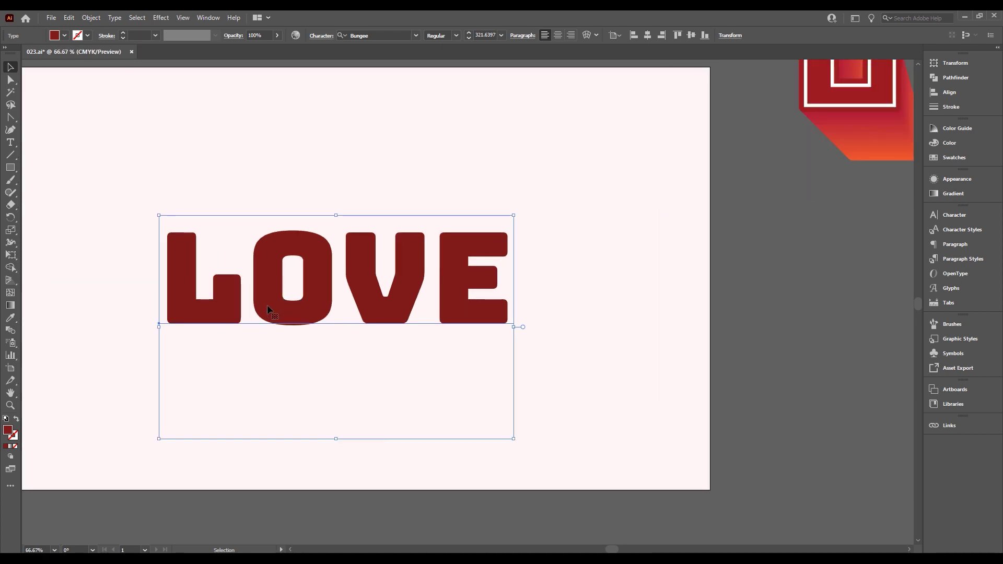
drag(264, 302, 240, 287)
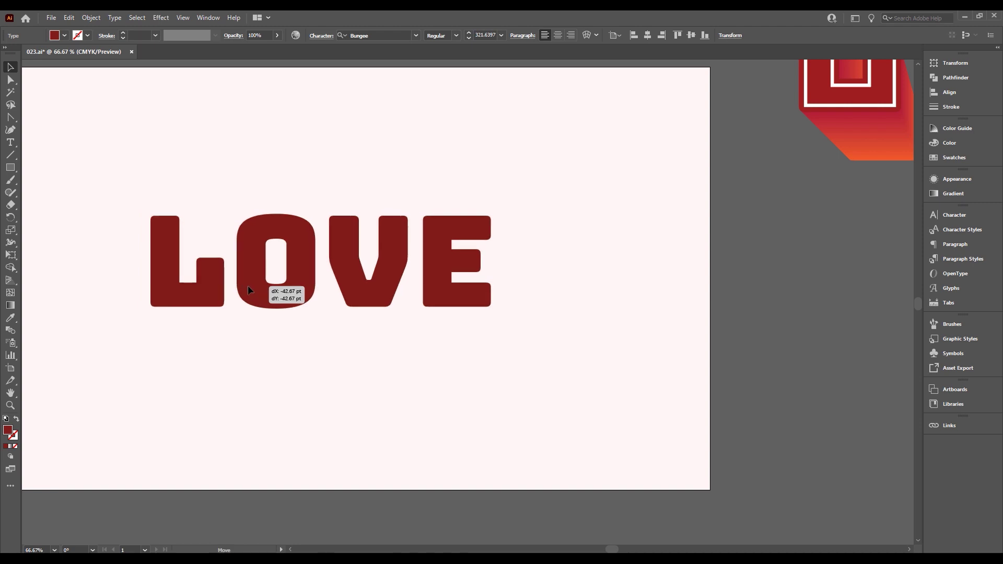
Change the LOVE text's fill from dark maroon to crimson red in the Color Picker.
double_click(8, 430)
click(482, 271)
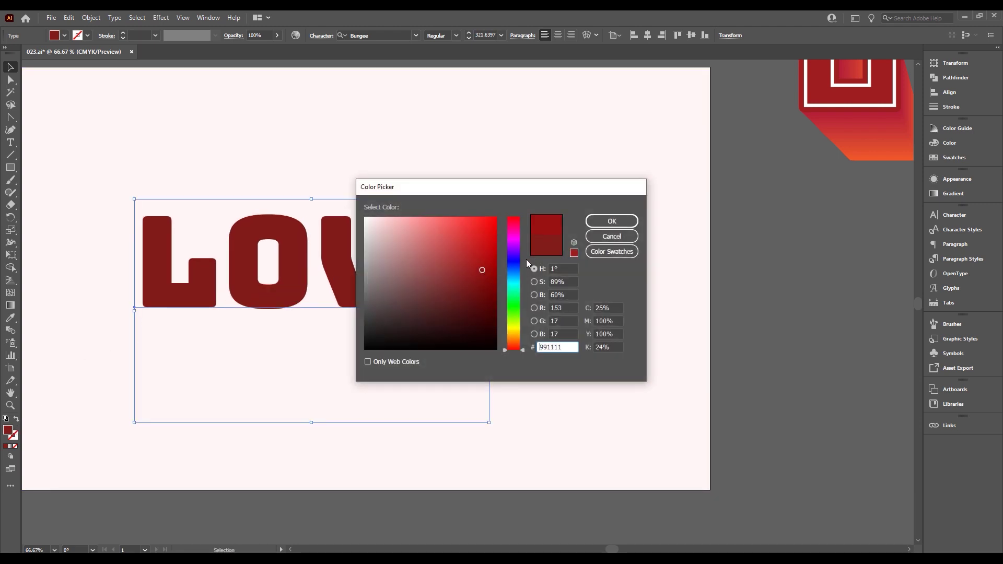
drag(519, 294, 514, 348)
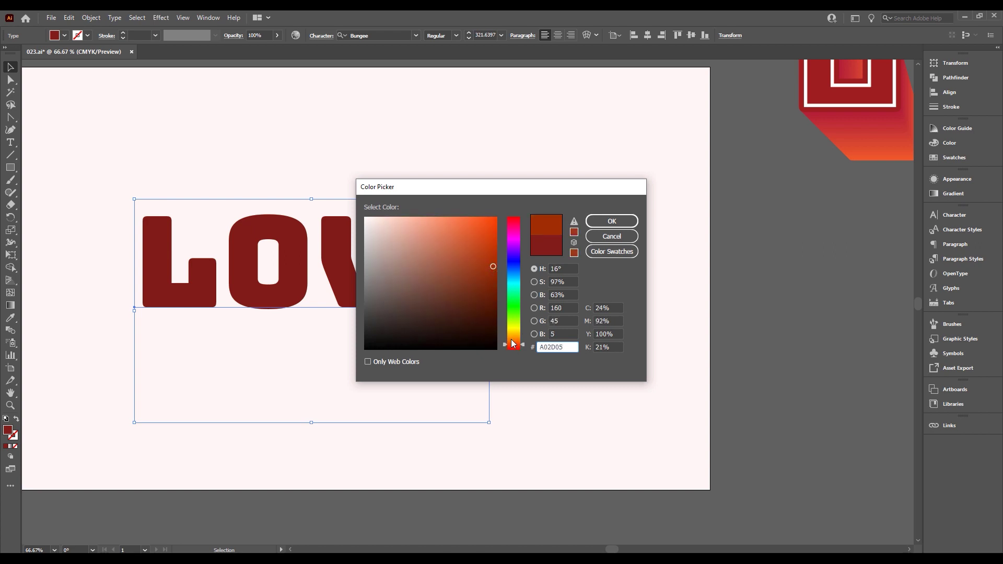
drag(491, 266, 491, 260)
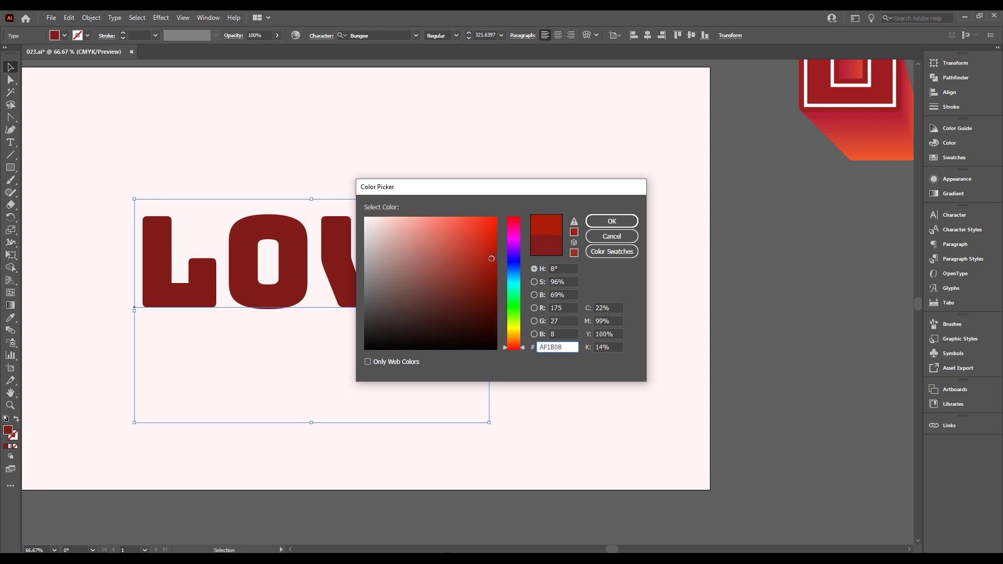
click(611, 220)
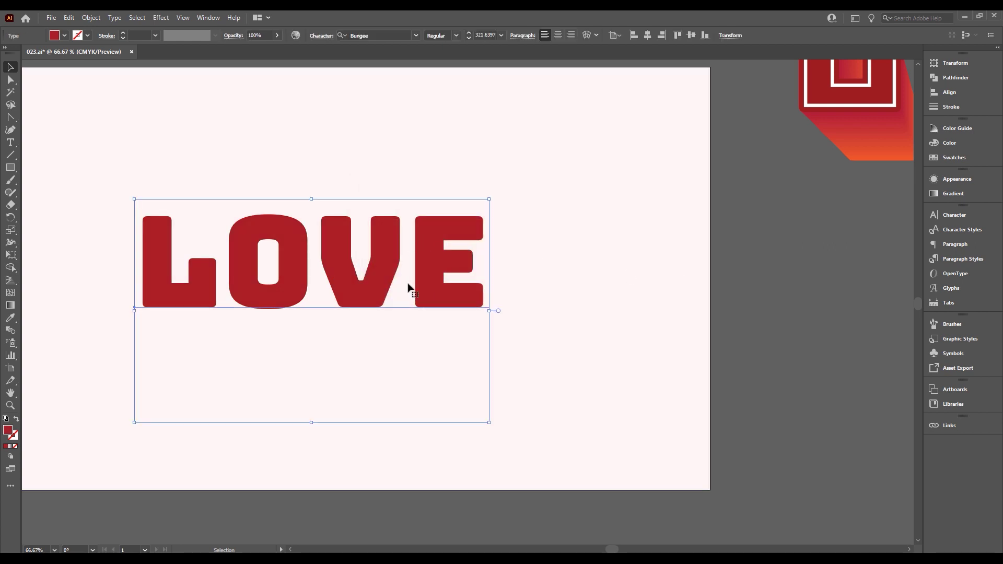
Arrange the two LOVE copies so the upper one sits just above the lower one.
scroll(425, 262, up, 3)
scroll(430, 345, down, 1)
drag(430, 344, 564, 186)
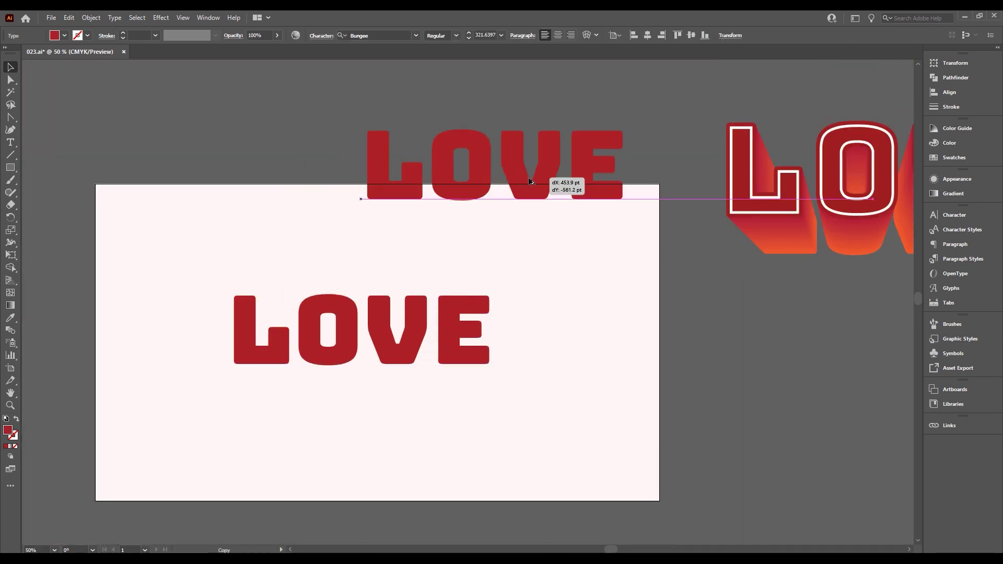
scroll(397, 340, up, 1)
mouse_move(397, 340)
mouse_down()
mouse_move(449, 184)
mouse_move(444, 211)
mouse_up()
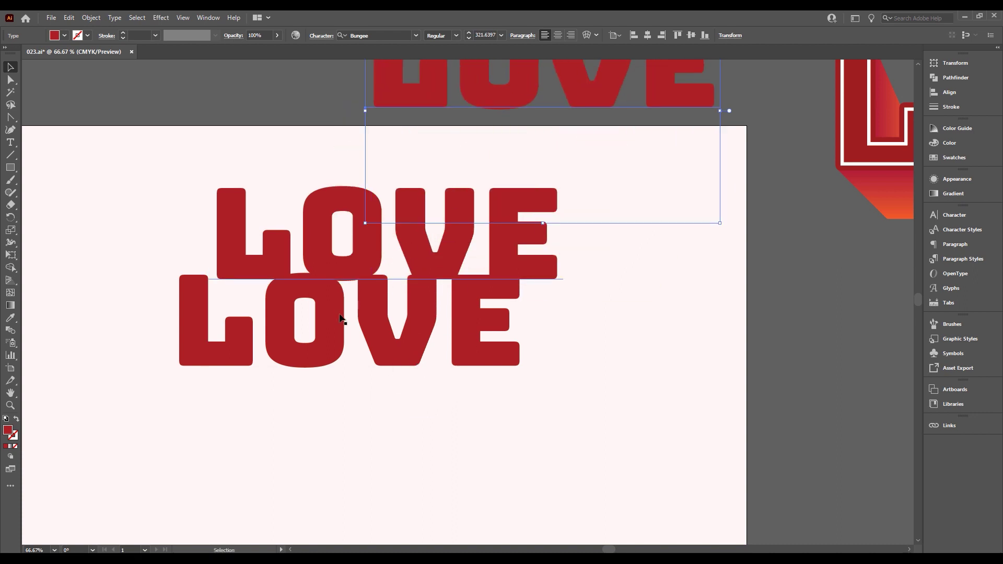
drag(340, 318, 301, 331)
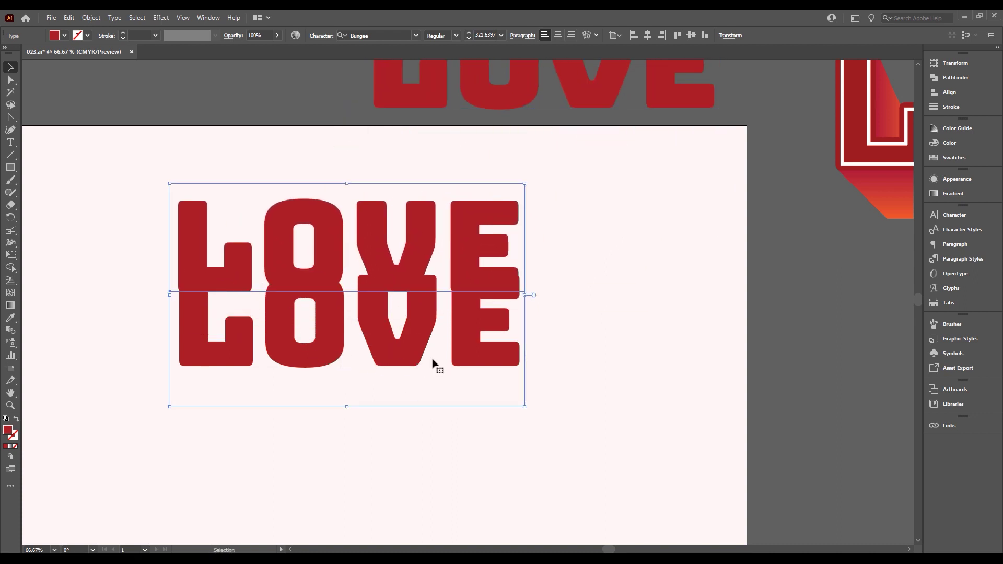
drag(432, 361, 363, 353)
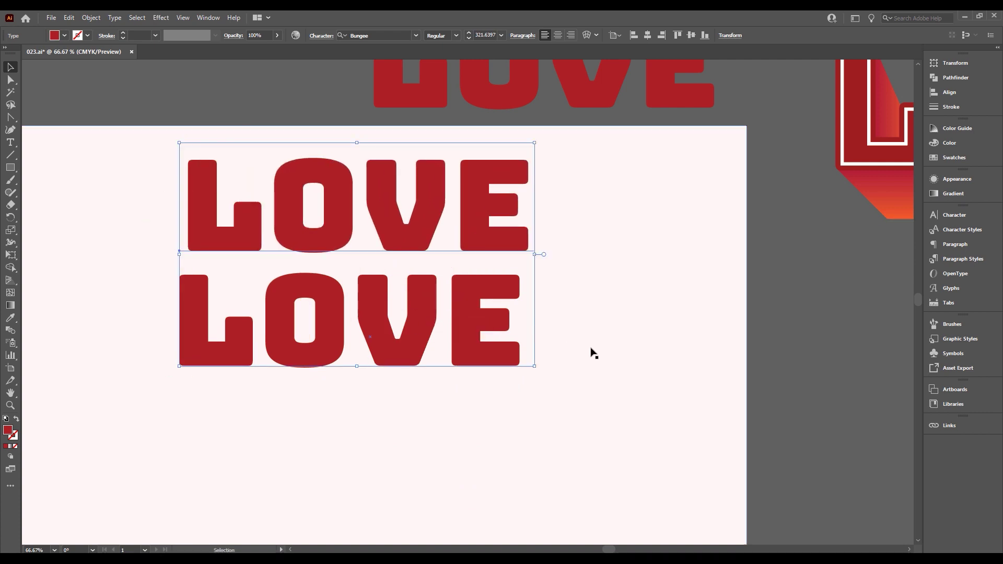
key(ctrl+minus)
key(ctrl+minus)
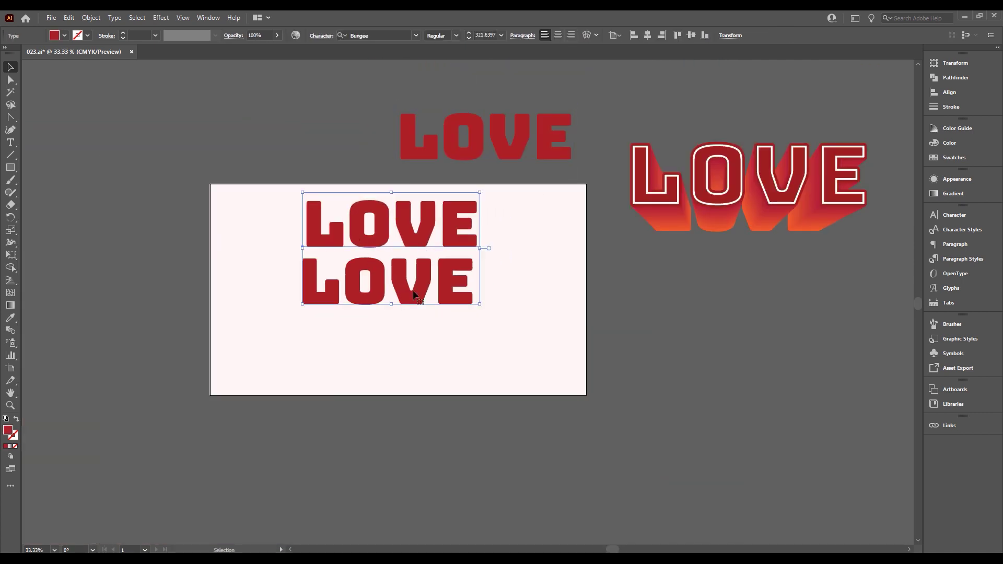
drag(417, 231, 374, 211)
Scale down the lower LOVE and move it right and down beneath the larger one.
click(470, 298)
key(ctrl+plus)
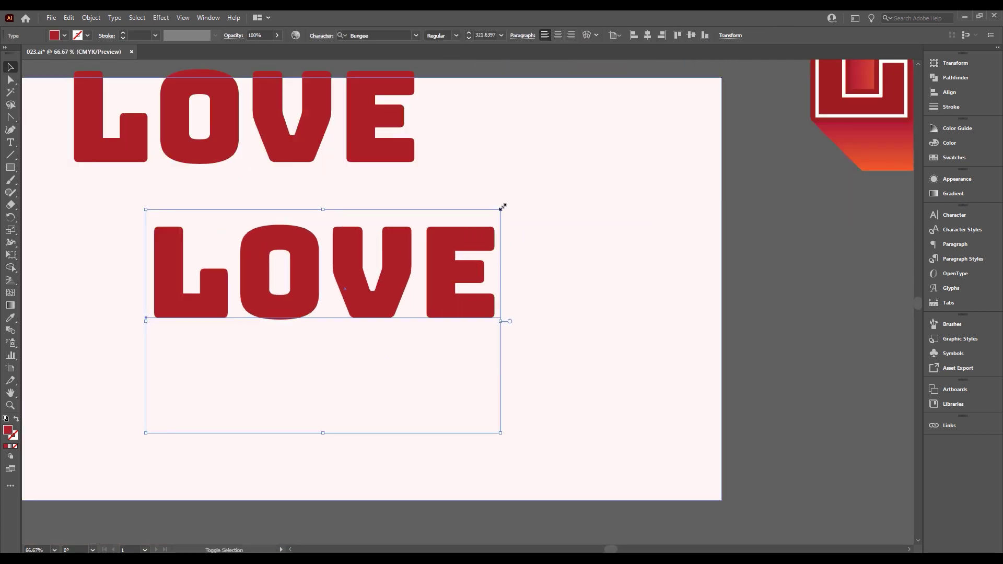
drag(498, 211, 385, 285)
drag(321, 325, 425, 334)
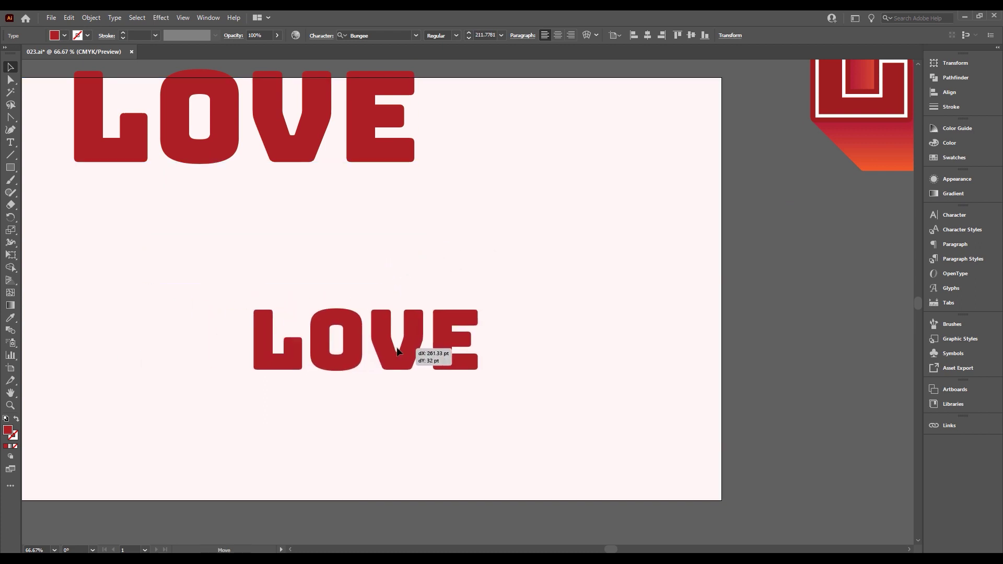
drag(398, 368, 383, 368)
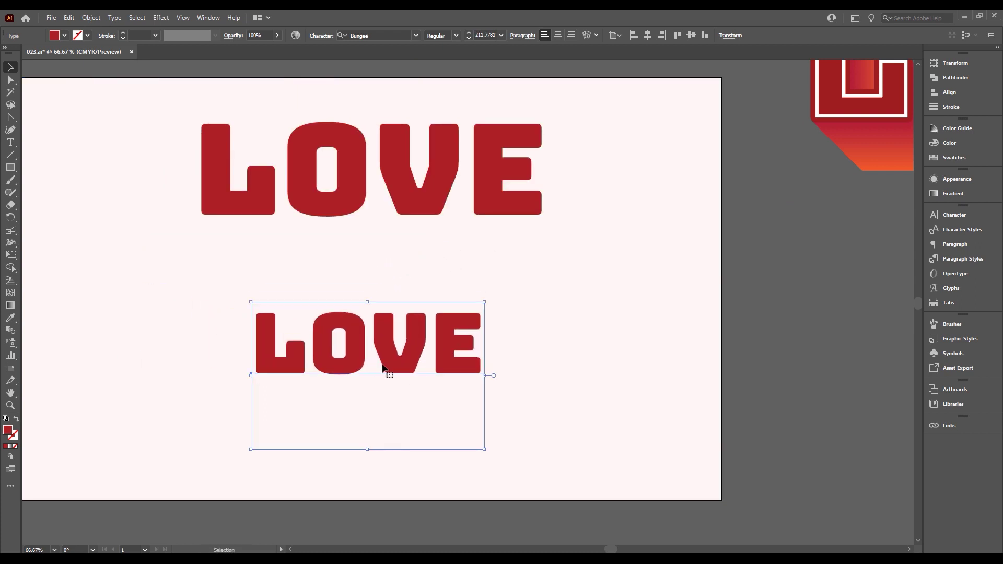
Pick a light pink fill for the smaller LOVE in the Color Picker.
scroll(406, 356, down, 1)
scroll(399, 342, up, 2)
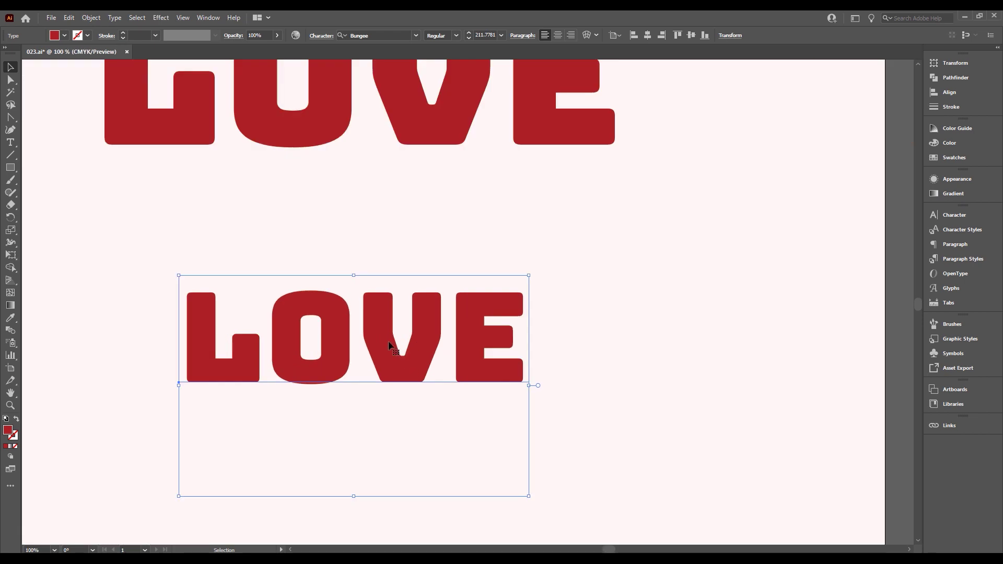
key(space)
drag(402, 327, 398, 378)
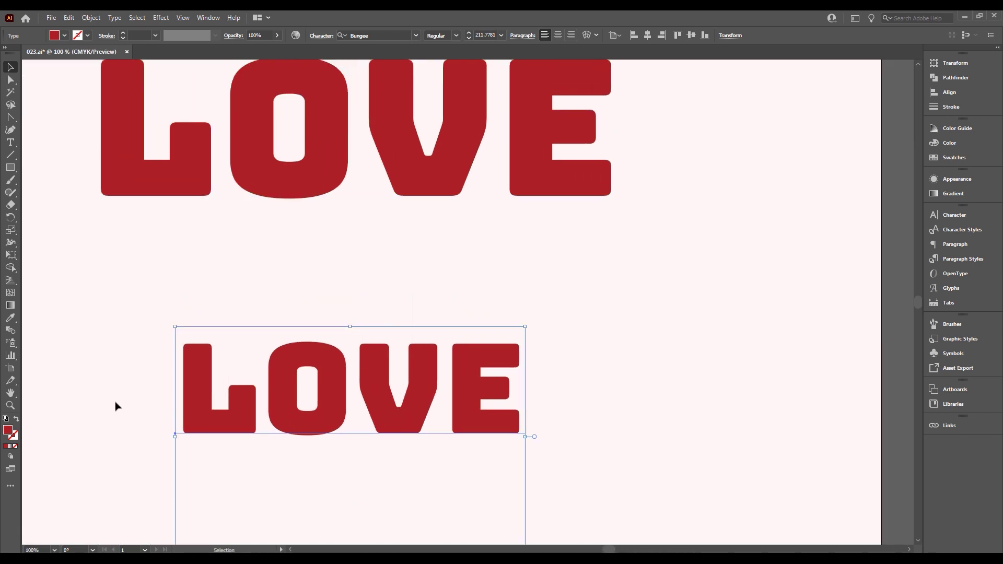
double_click(11, 432)
drag(450, 234, 440, 219)
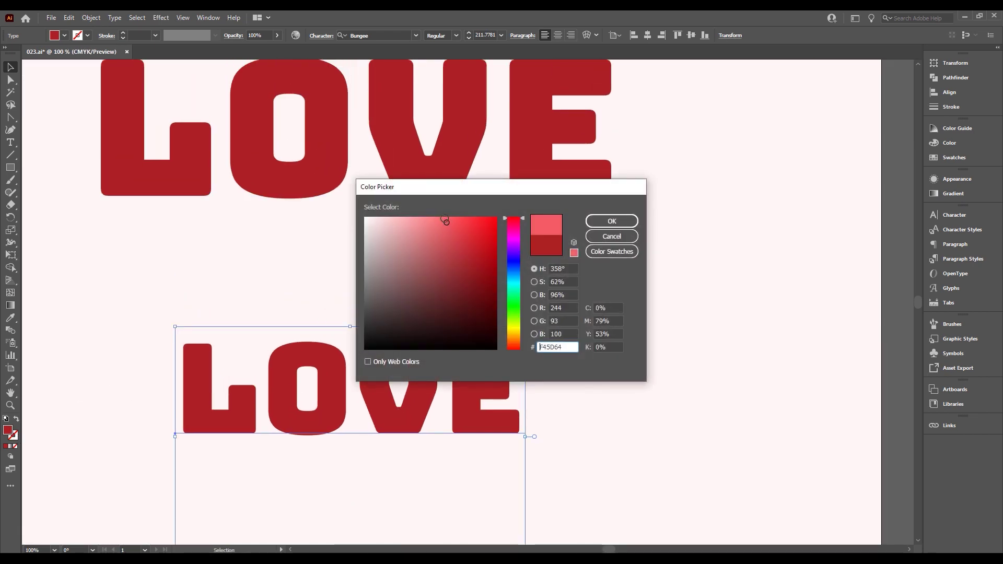
Confirm the pink fill and move the big red LOVE down toward the small one.
click(605, 222)
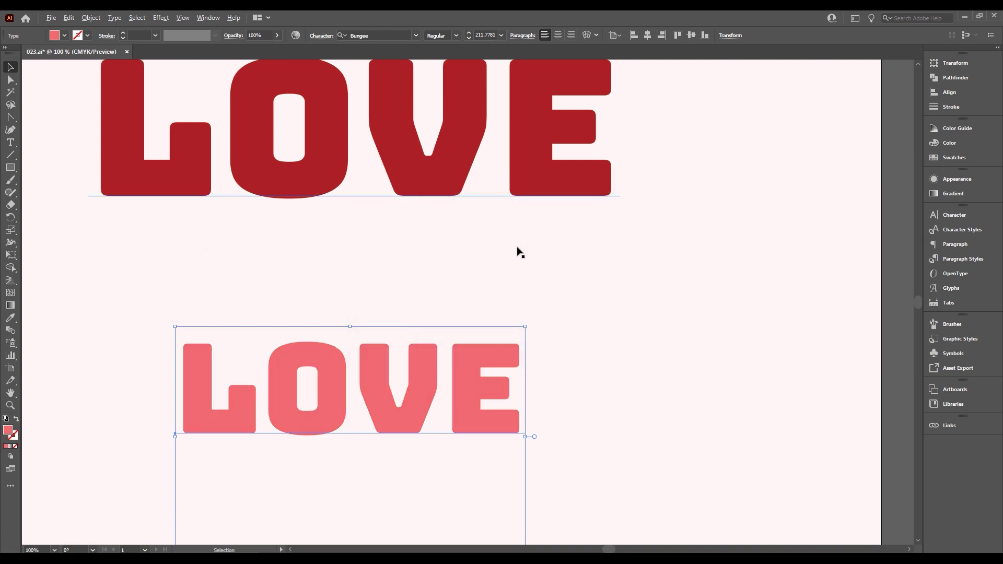
key(ctrl+minus)
drag(475, 206, 461, 262)
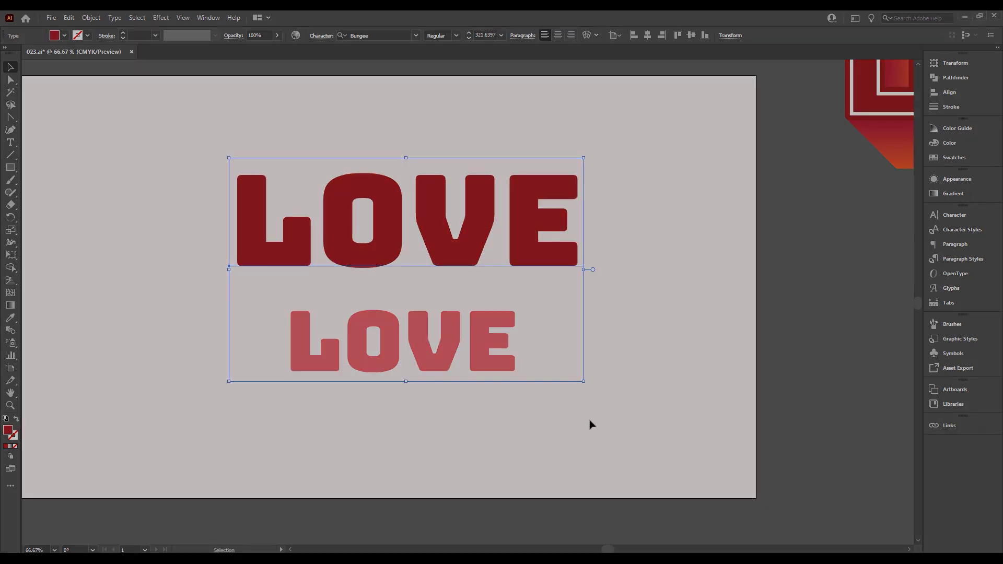
Horizontally center both LOVE texts, reposition them, and reselect them together.
drag(626, 430, 265, 123)
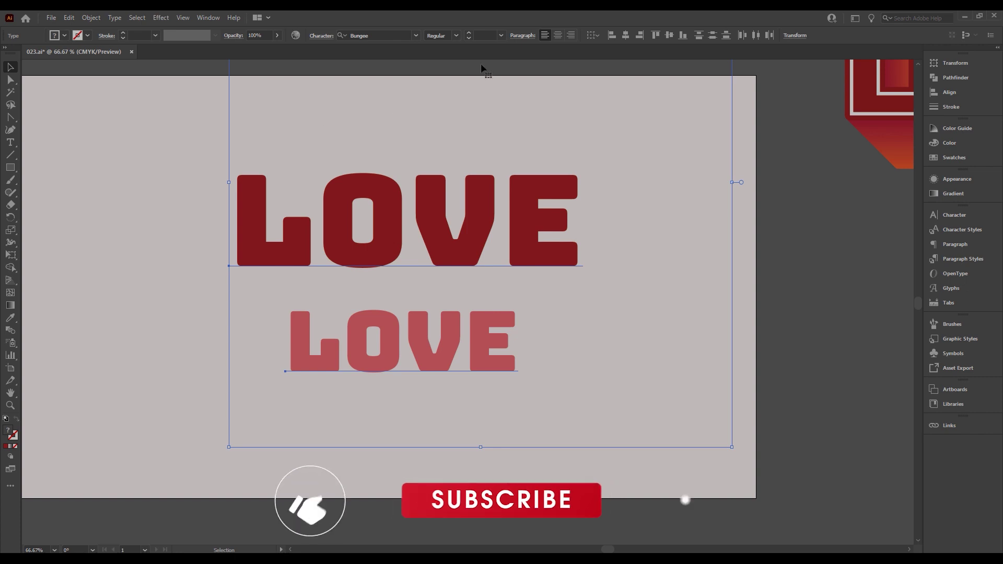
click(626, 36)
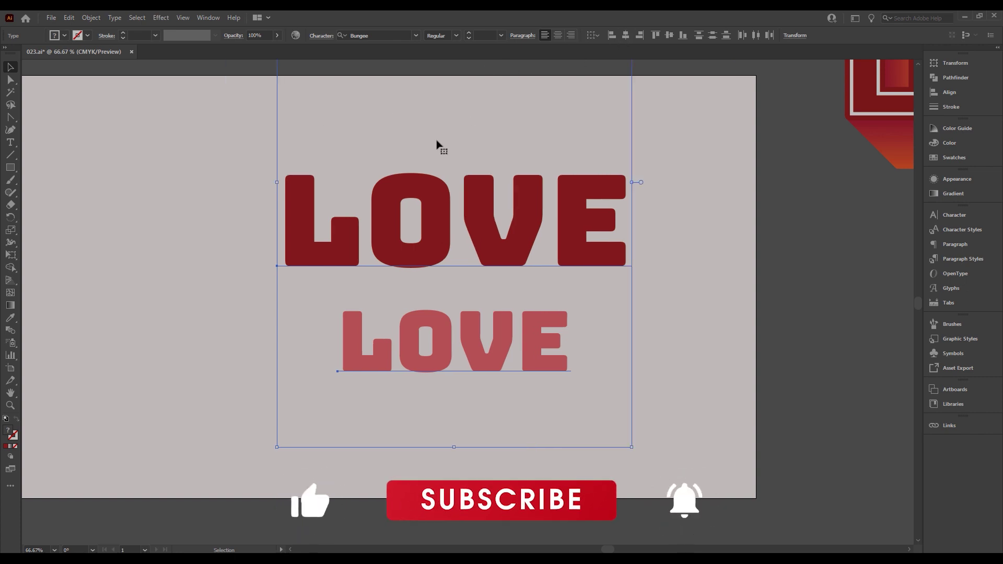
drag(596, 245, 490, 270)
click(600, 254)
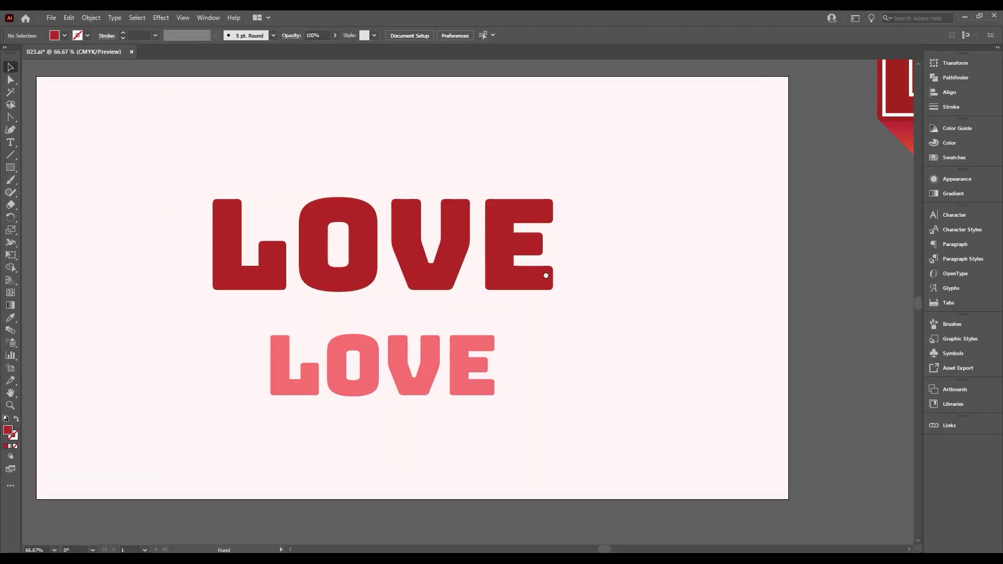
drag(663, 476, 230, 207)
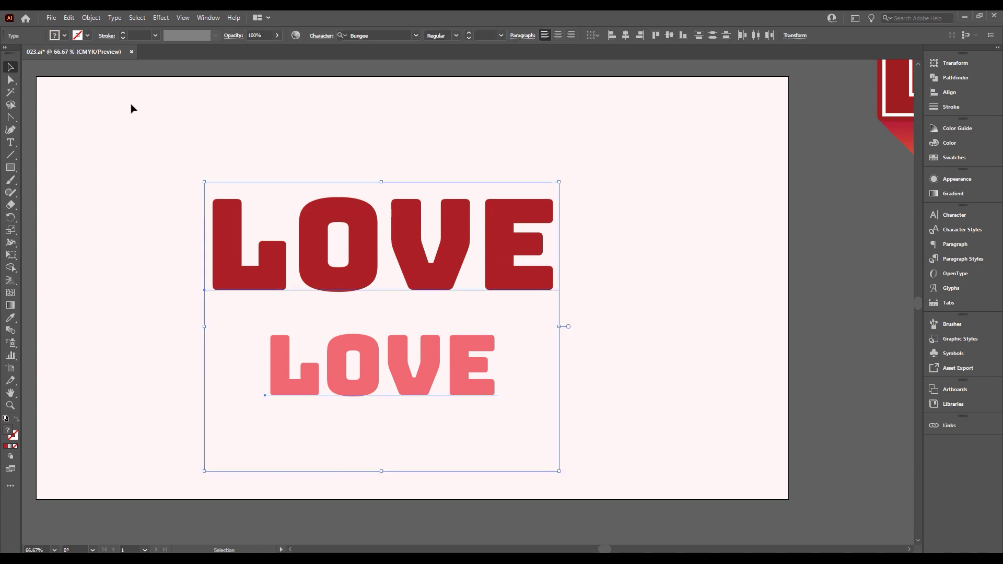
click(91, 18)
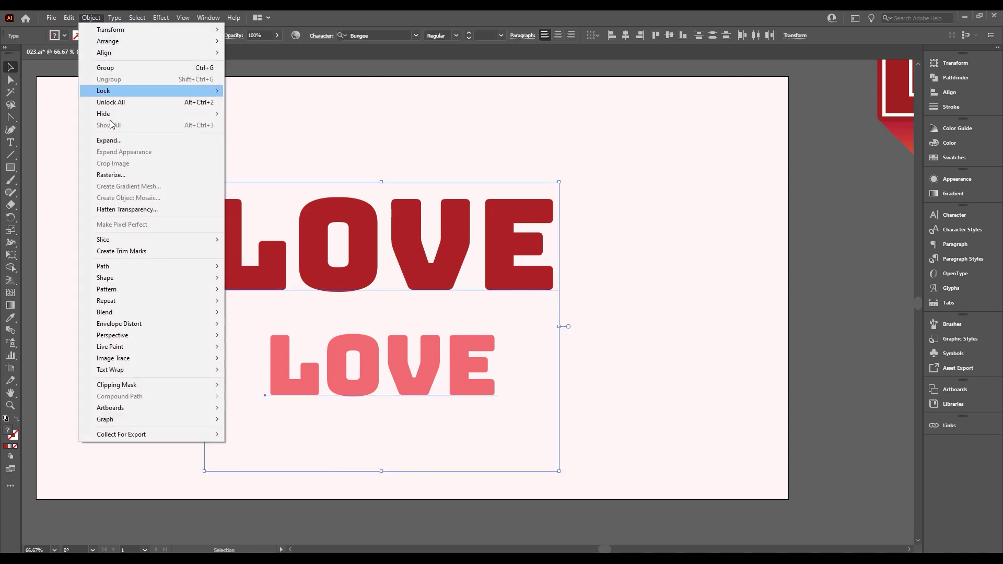
mouse_move(148, 312)
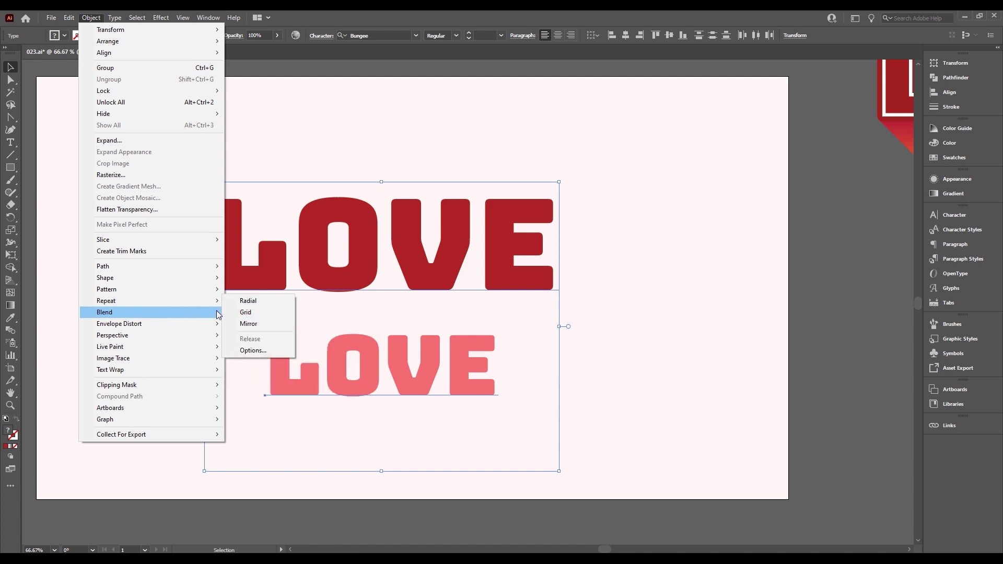
Make a blend between the red and pink LOVE texts.
click(238, 313)
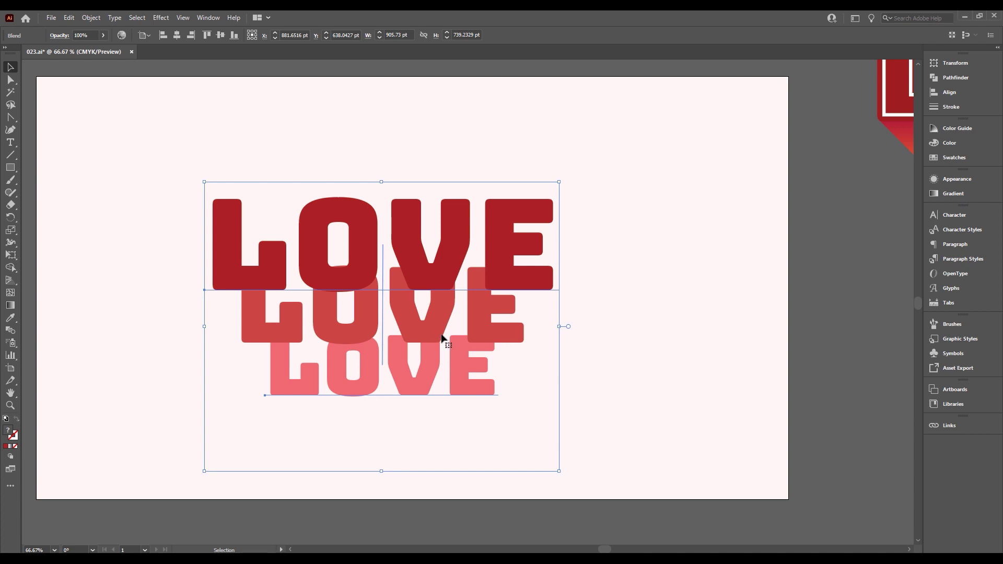
click(91, 18)
mouse_move(149, 312)
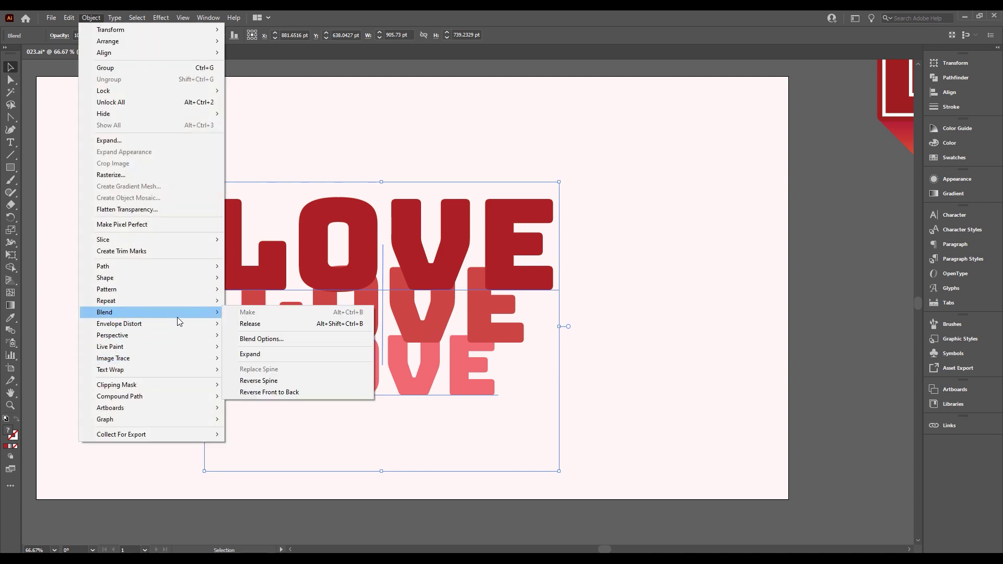
Set Blend Options spacing to Specified Steps with 26 steps, then reselect the blend.
click(269, 341)
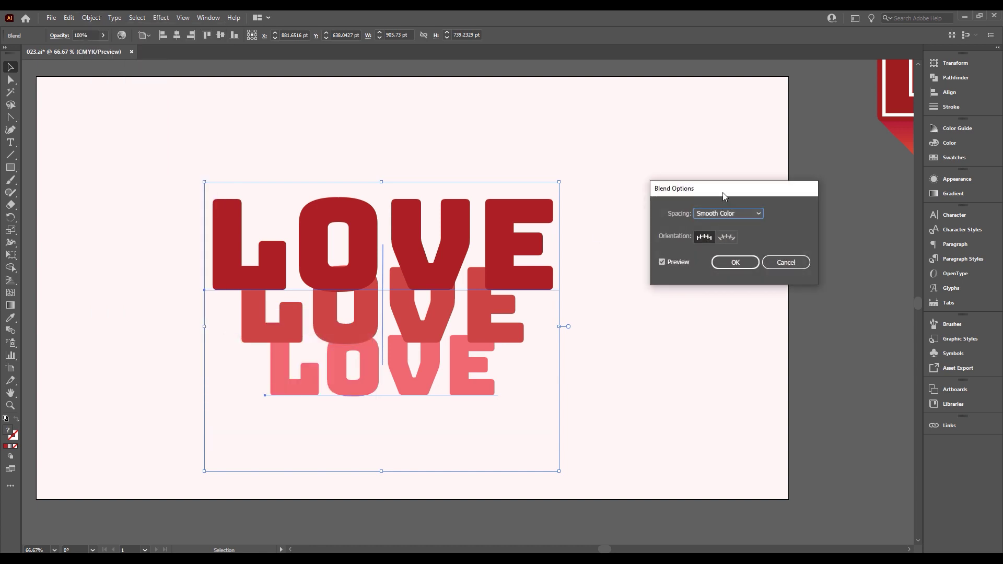
mouse_move(722, 193)
mouse_down()
mouse_move(637, 173)
mouse_move(652, 173)
mouse_up()
click(656, 195)
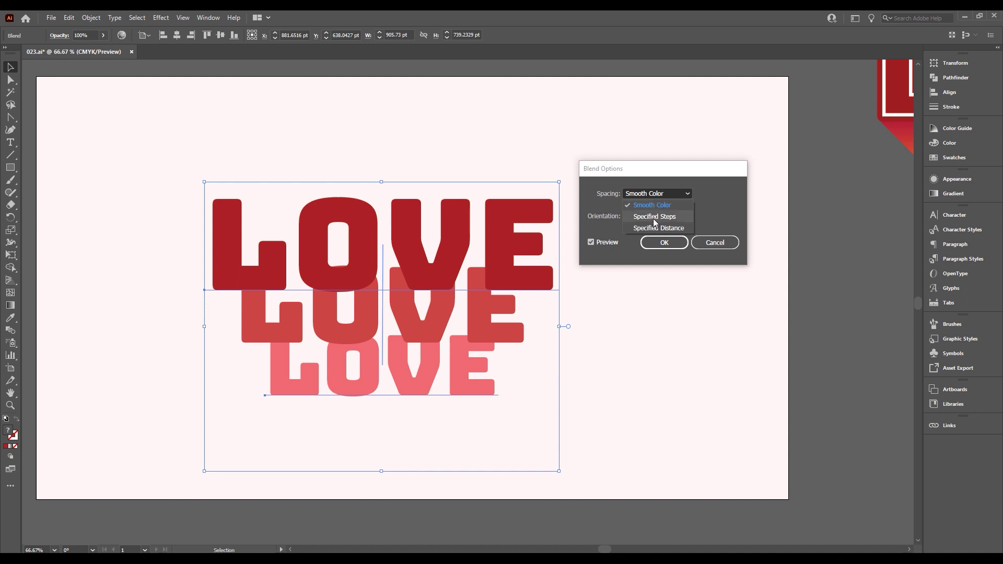
click(653, 218)
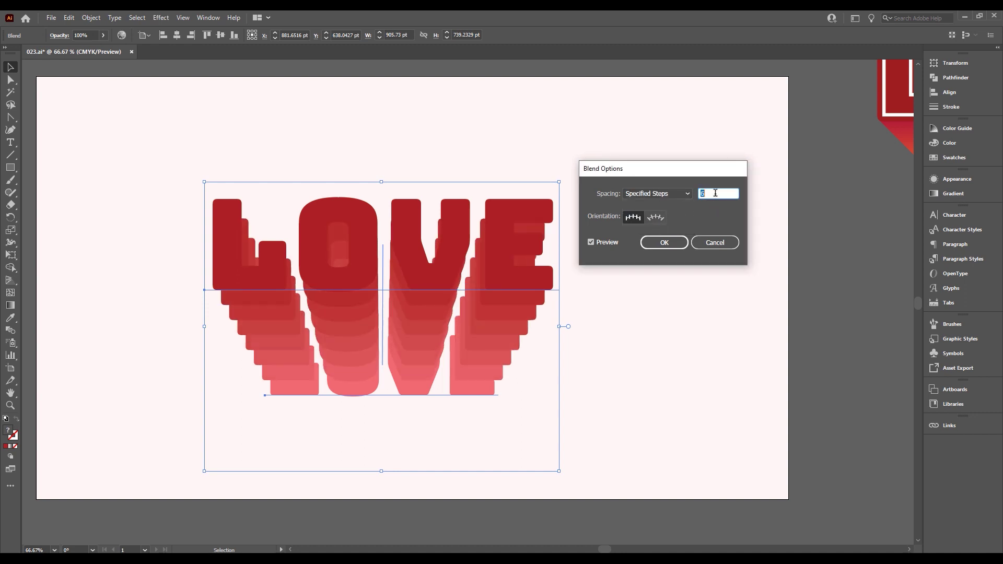
text(29)
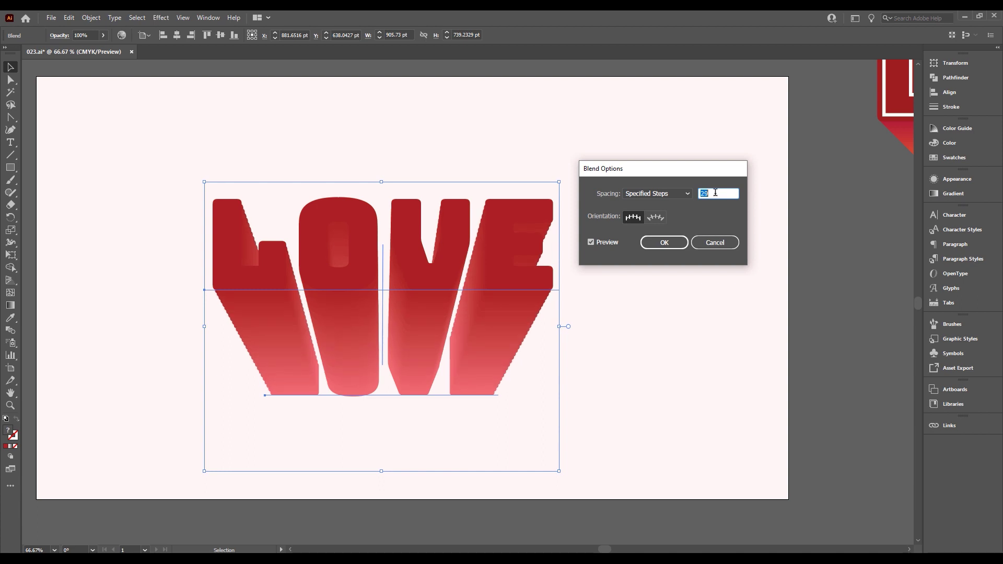
key(Down)
key(Down)
key(Down)
key(Up)
click(680, 246)
click(685, 295)
click(387, 372)
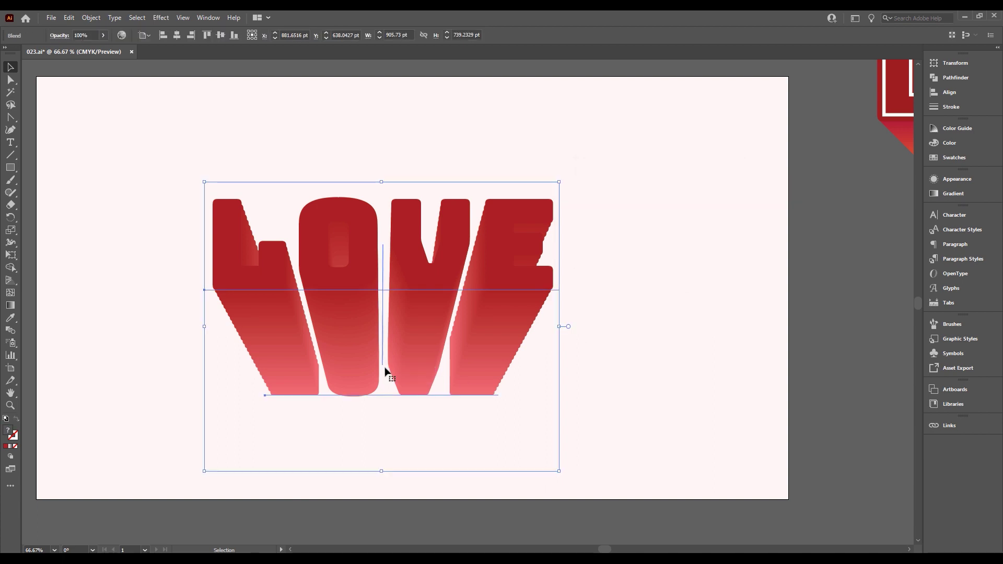
Drag the blend spine's bottom anchor upward with Direct Selection to shorten the pink extrusion.
key(a)
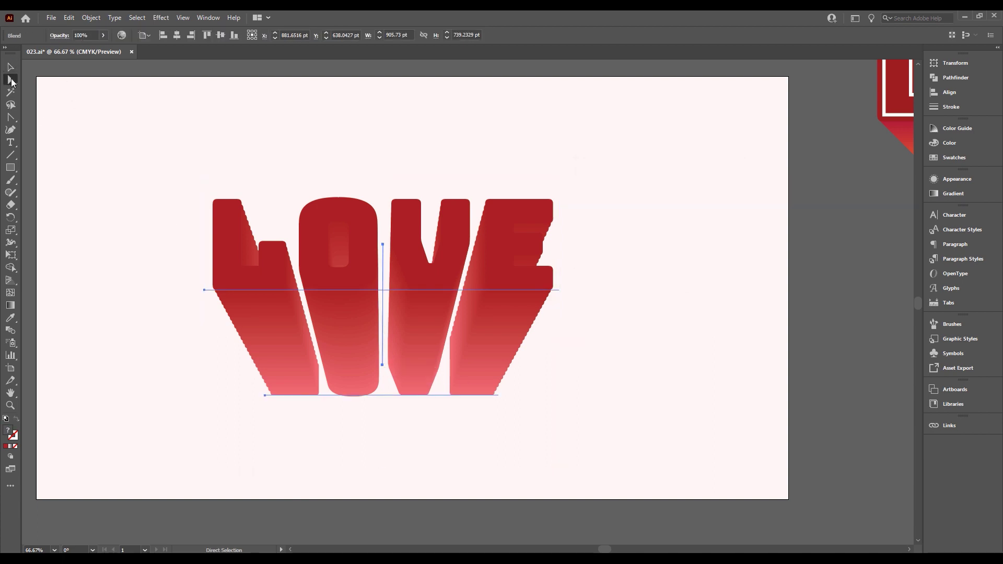
drag(11, 81, 38, 82)
drag(382, 365, 381, 297)
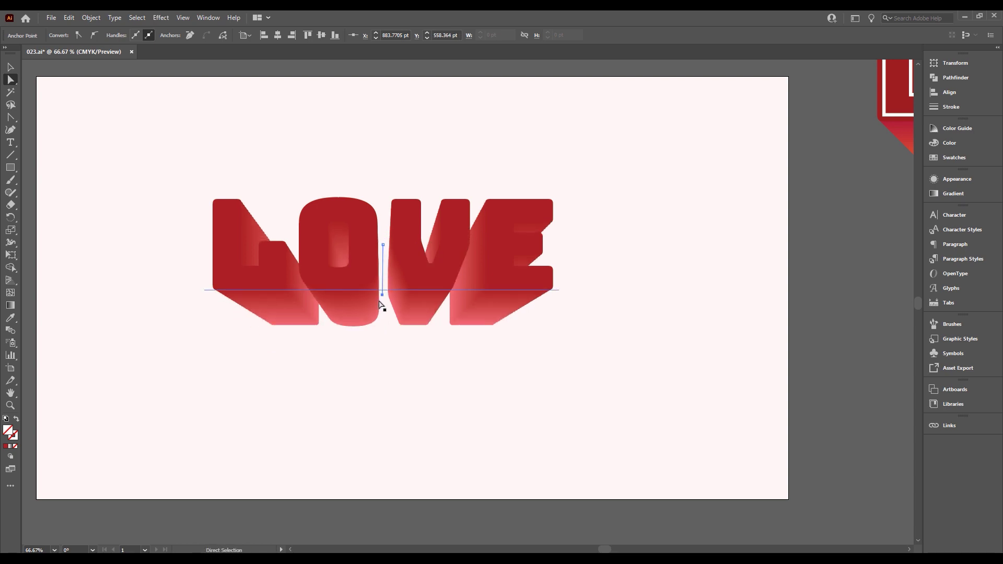
scroll(373, 316, down, 2)
scroll(373, 316, up, 1)
key(v)
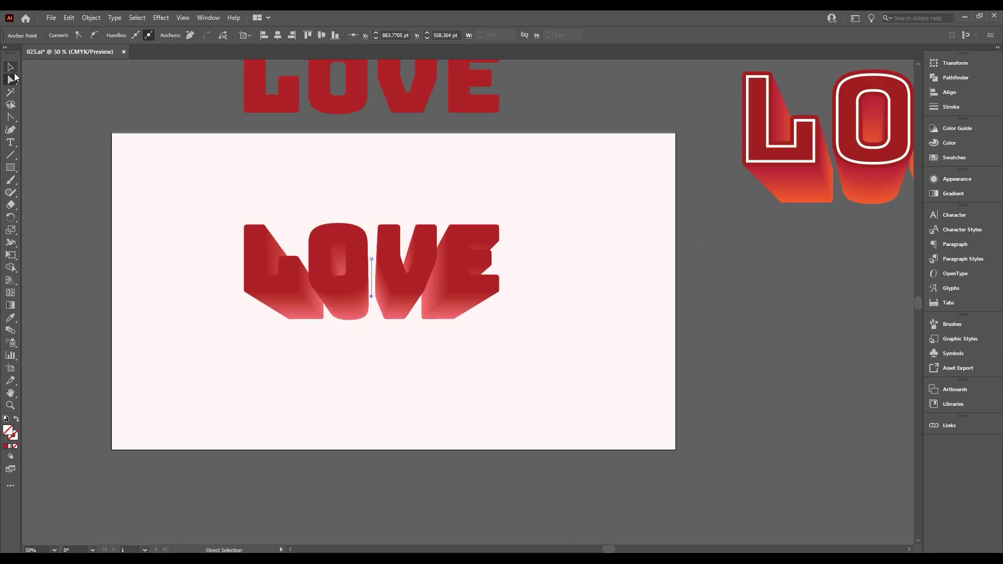
click(307, 188)
Select the spare flat red LOVE text above the artboard and bring up its context menu.
drag(307, 188, 252, 256)
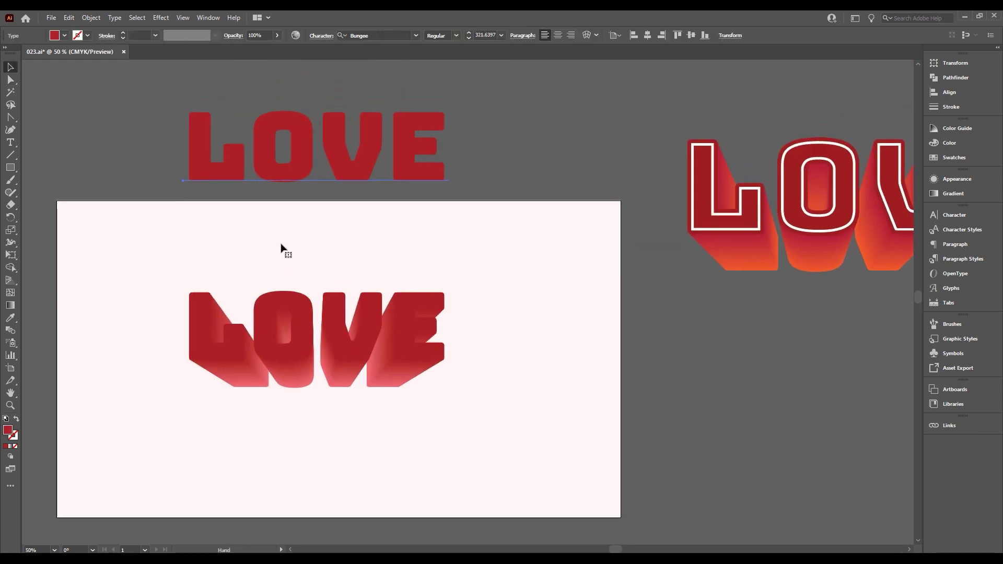
click(346, 146)
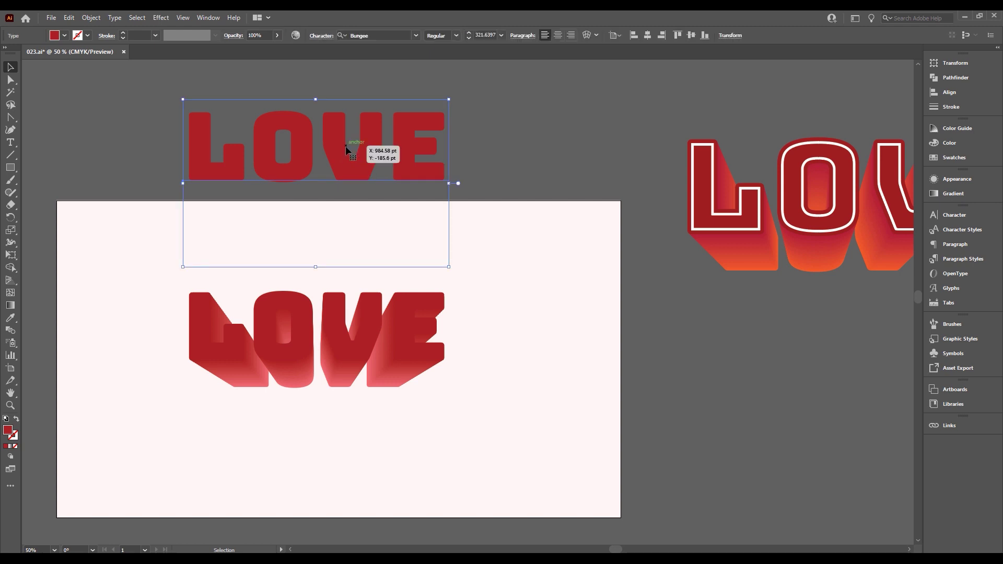
click(310, 333)
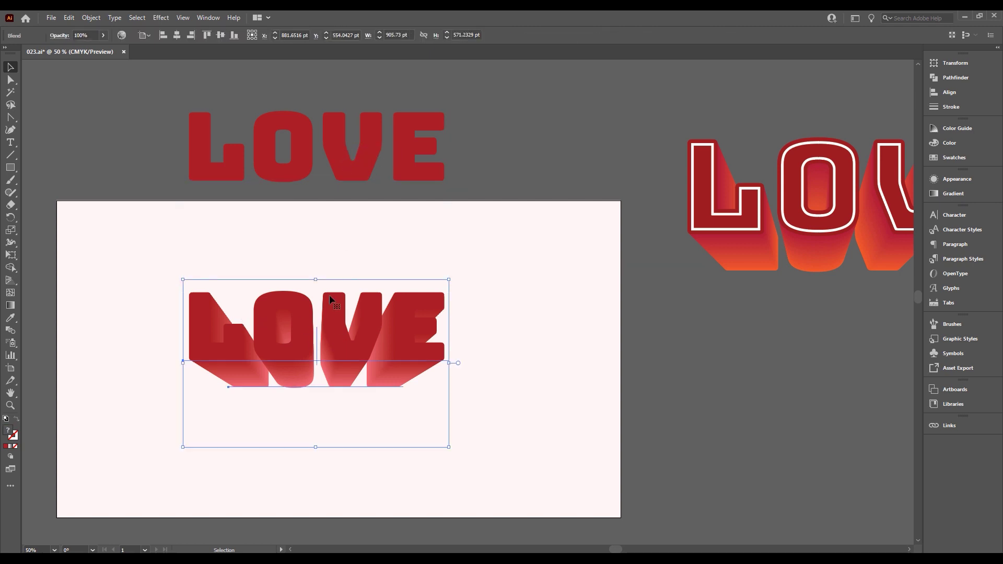
click(285, 164)
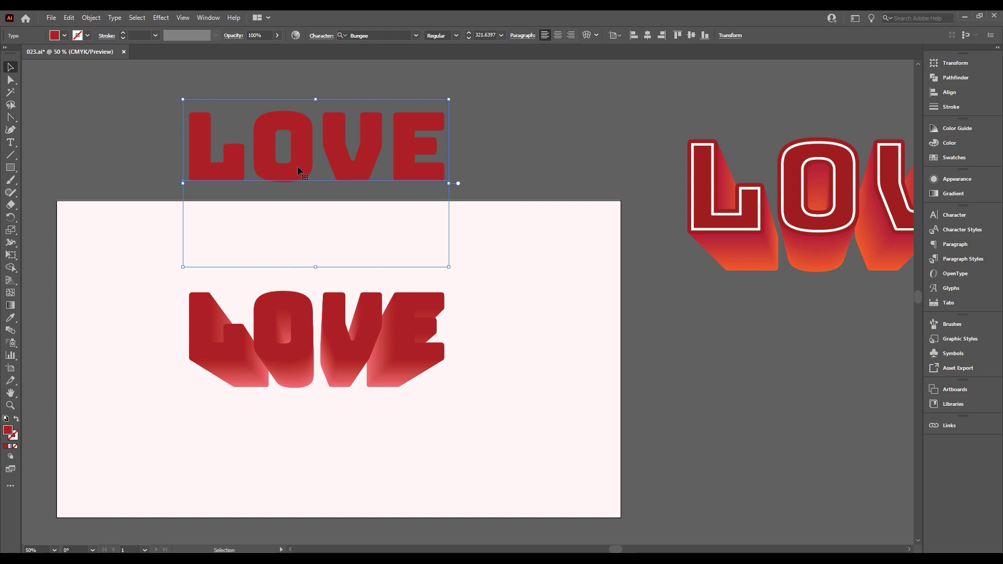
scroll(297, 165, up, 1)
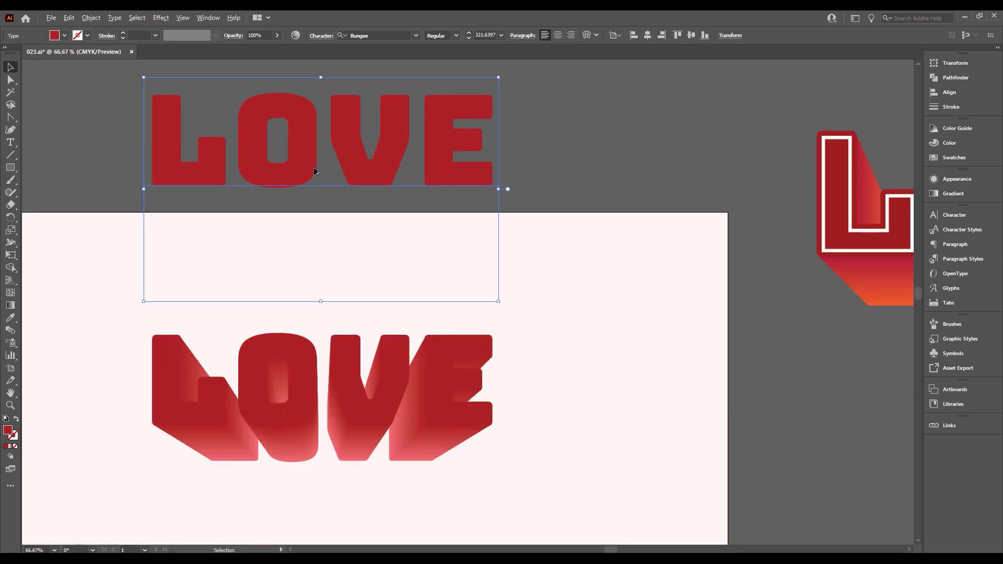
drag(291, 166, 324, 199)
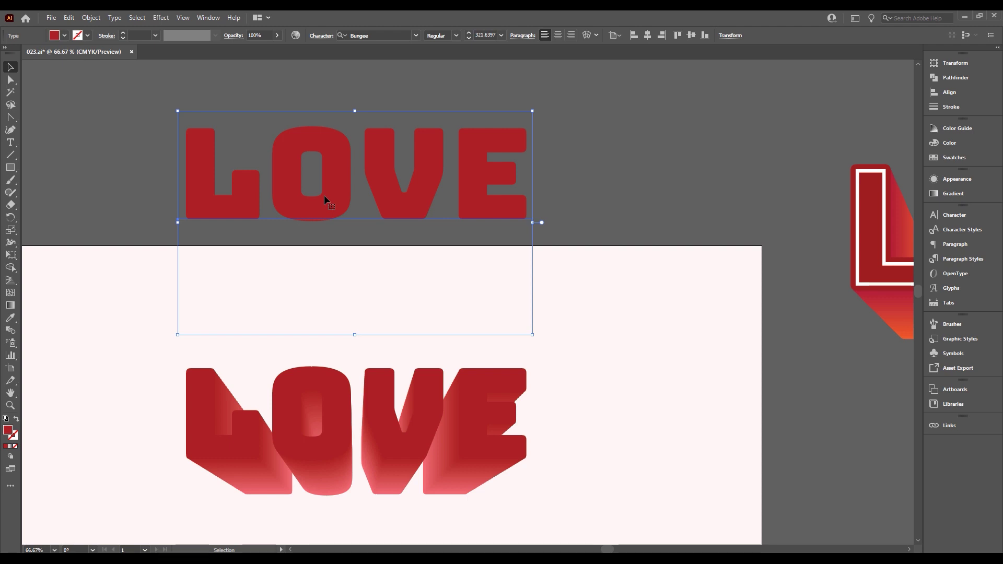
right_click(333, 192)
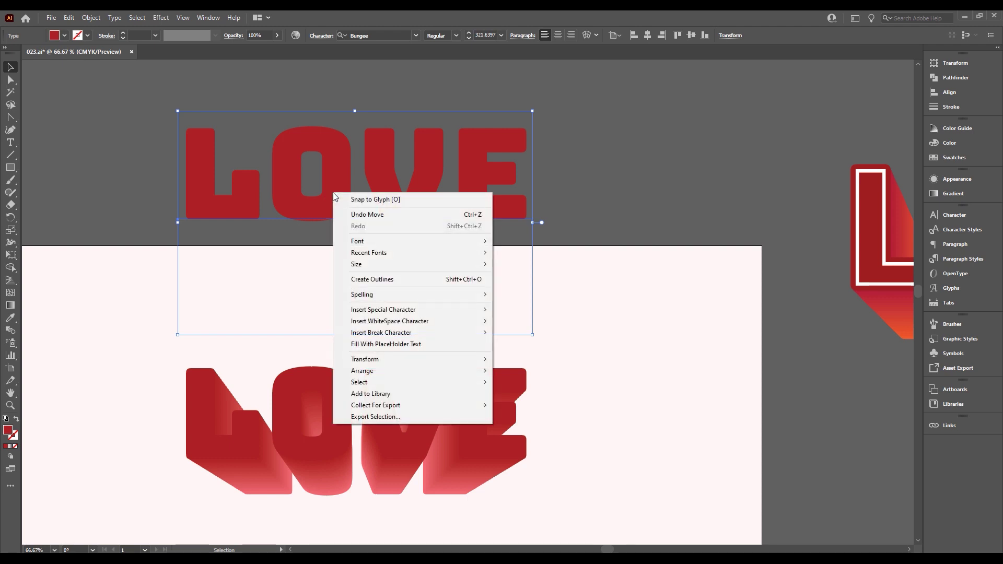
Create outlines from the flat LOVE text and move the outlined group down above the blend.
click(382, 280)
mouse_move(339, 199)
mouse_down()
mouse_move(343, 410)
mouse_move(322, 270)
mouse_up()
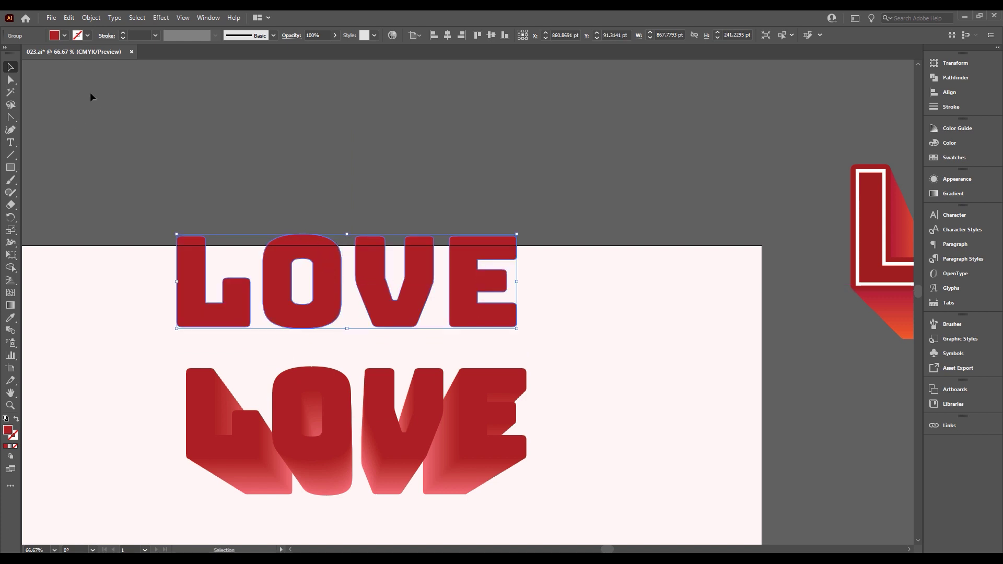
click(90, 19)
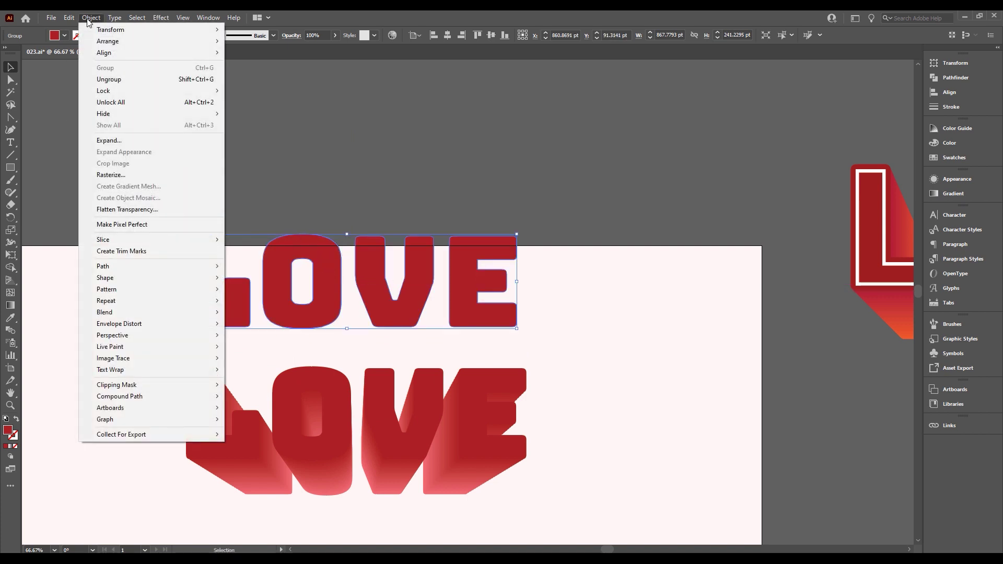
mouse_move(148, 266)
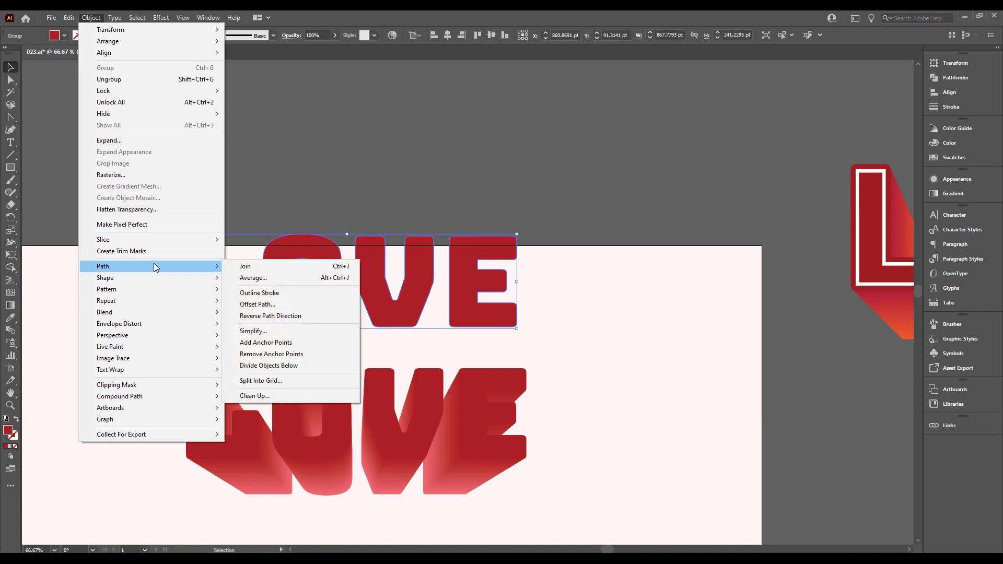
Add an Offset Path copy of the LOVE outlines at -14 pt, undoing an accidental move.
click(259, 305)
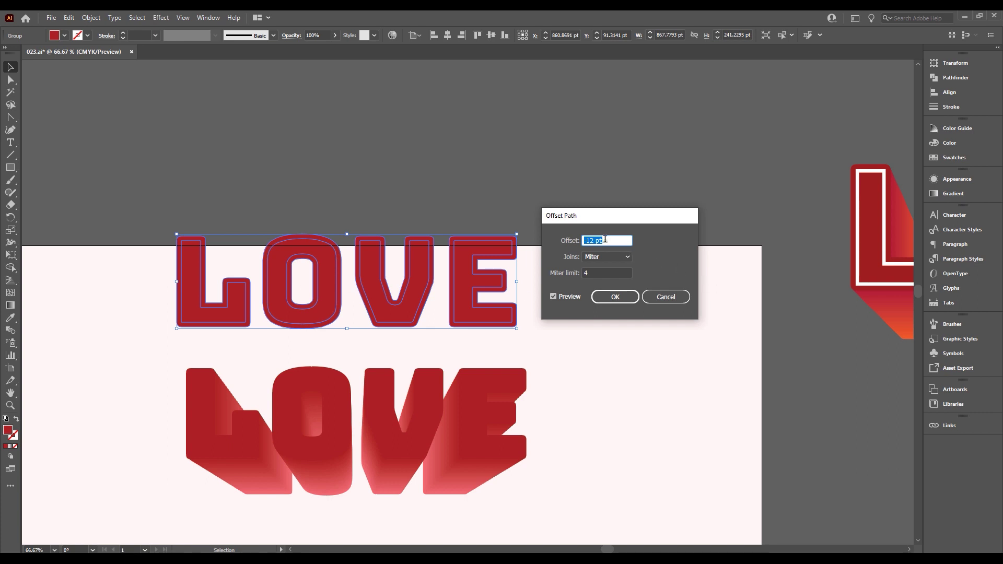
key(Up)
key(Up)
key(Up)
key(Up)
key(Up)
key(Up)
key(Up)
key(Up)
key(Up)
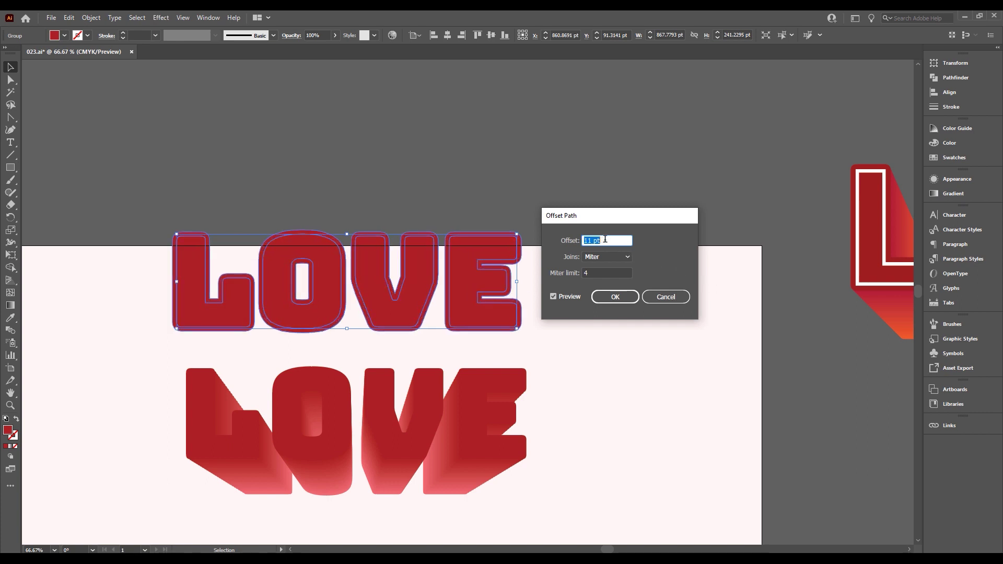
key(Up)
key(Up)
key(Up)
key(Down)
key(Down)
key(Down)
key(Down)
key(Down)
key(Down)
key(Down)
key(Down)
key(Down)
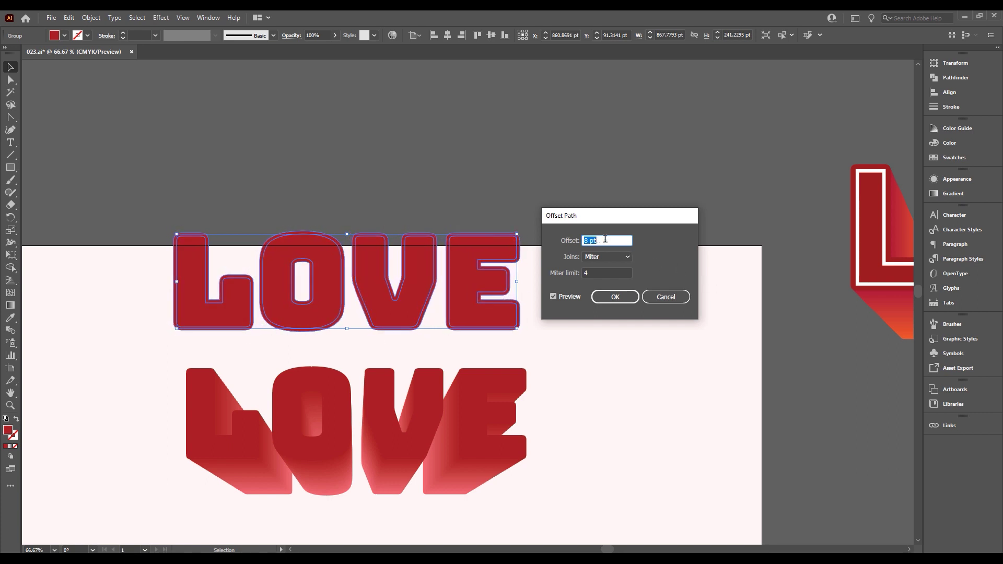
key(Down)
key(Down)
key(Down)
key(Down)
key(Down)
key(Down)
key(Down)
key(Down)
key(Down)
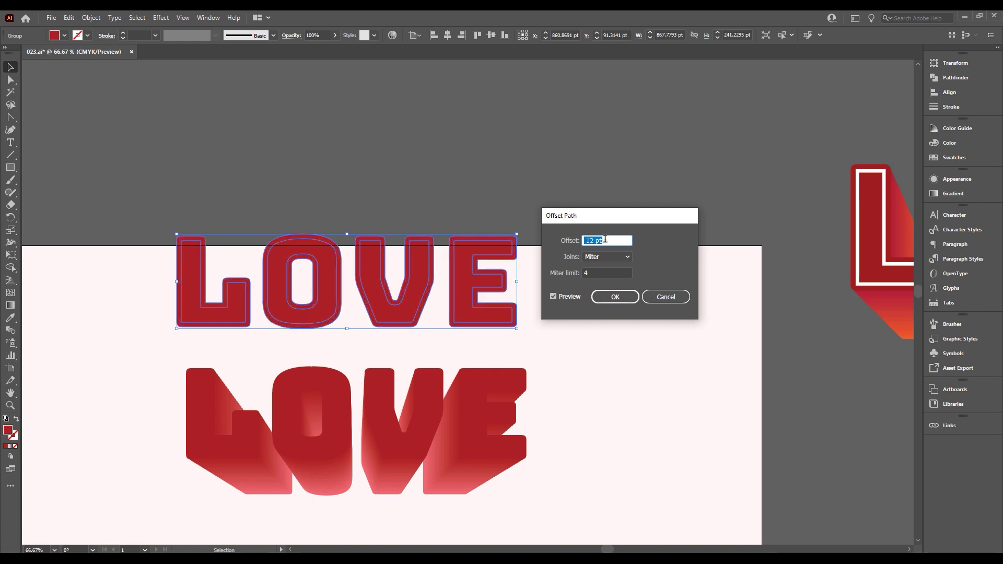
key(Down)
key(Down)
key(Up)
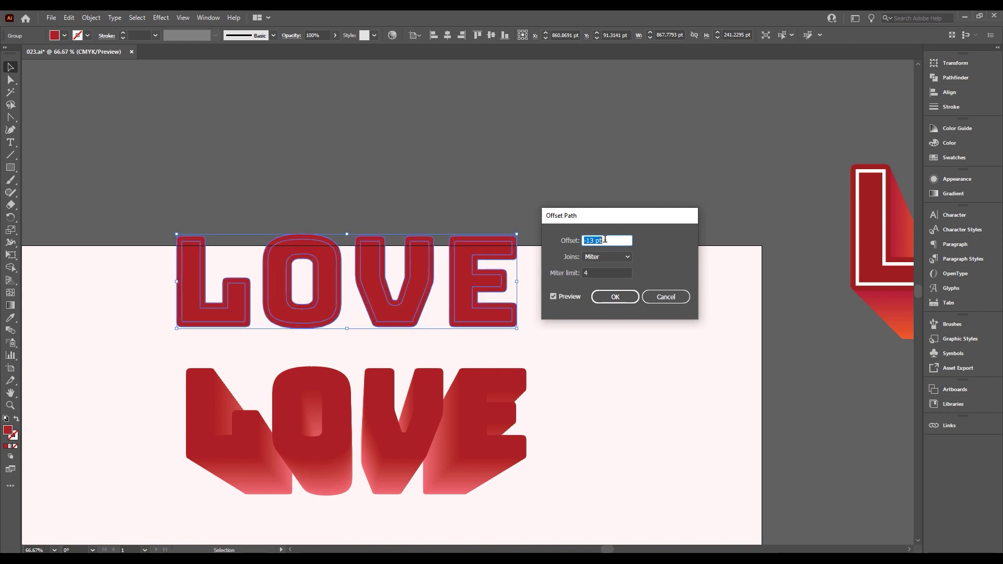
key(Down)
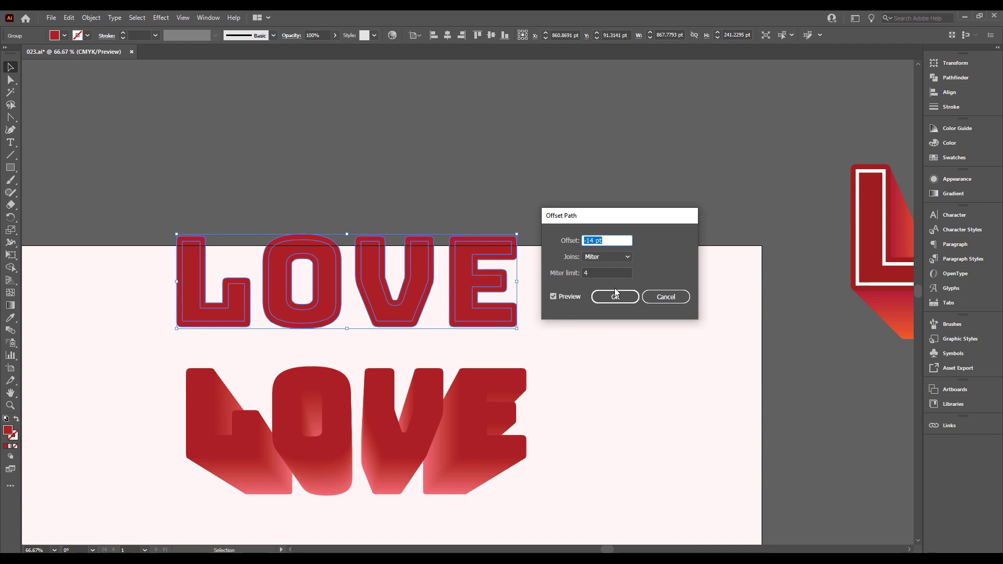
click(615, 296)
drag(469, 272, 484, 131)
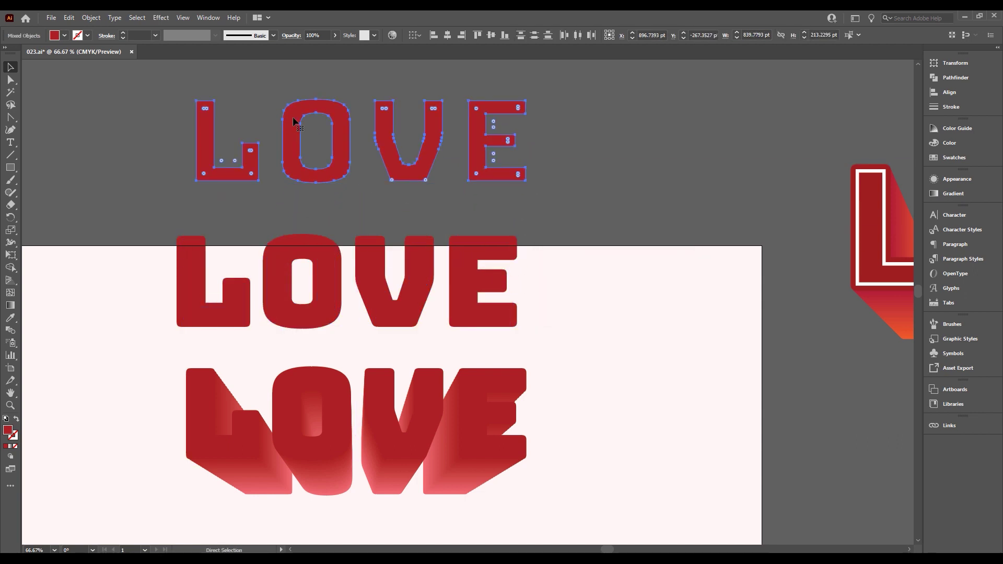
key(ctrl+z)
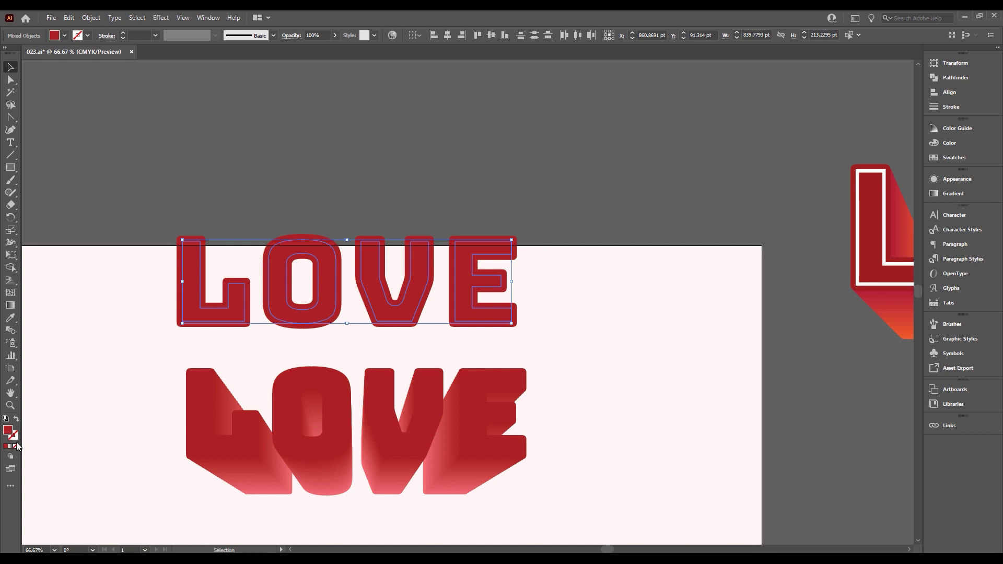
Give the inset LOVE path no fill and a white 5 pt stroke.
click(16, 447)
double_click(13, 437)
click(366, 218)
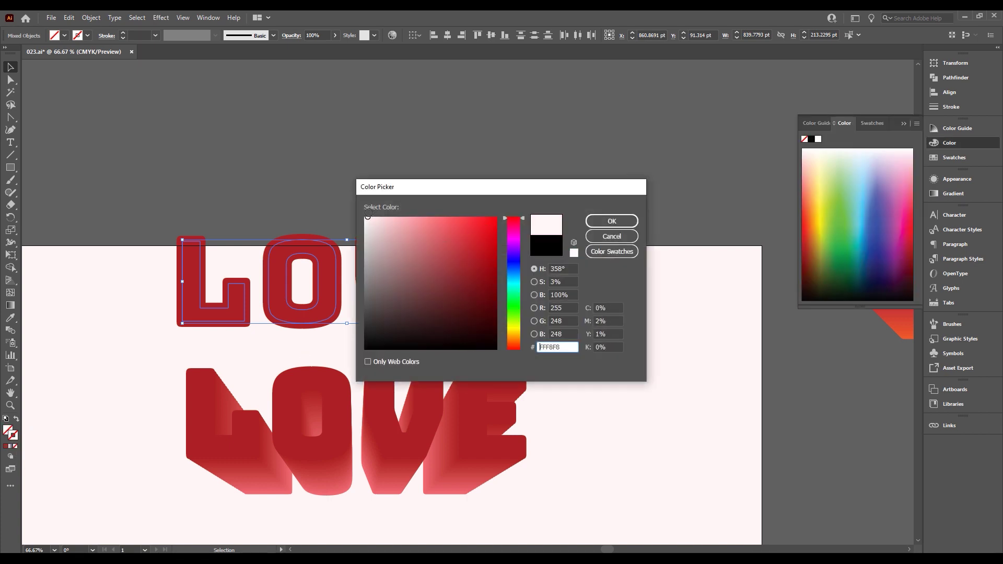
click(612, 220)
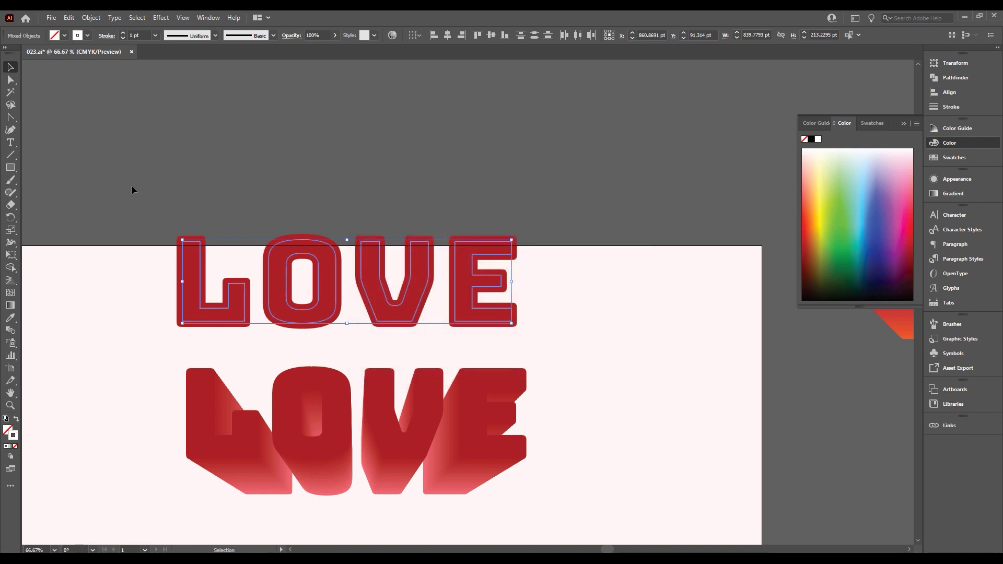
click(137, 35)
text(5)
key(Return)
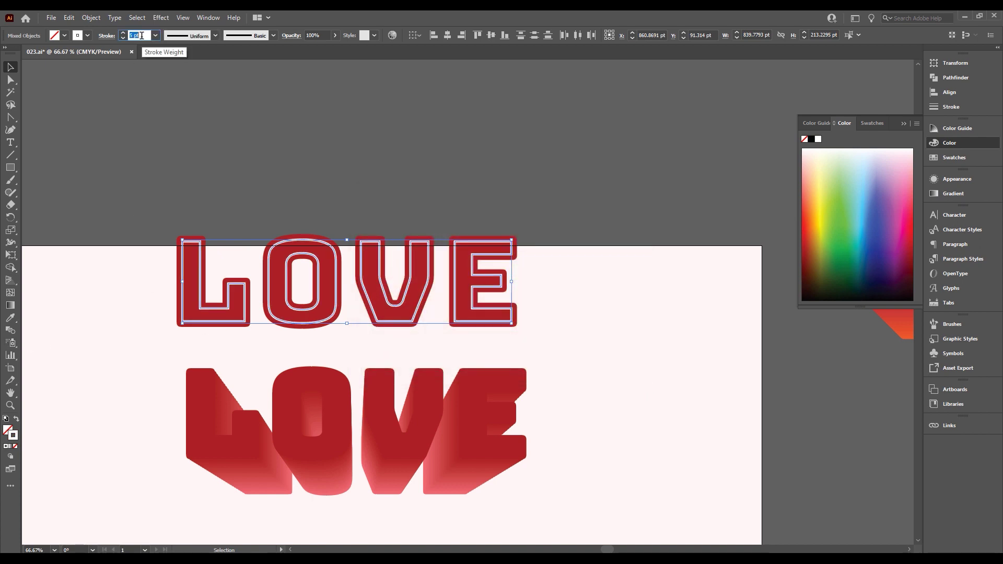
Move the outlined LOVE group down and align it over the 3D extrusion.
click(271, 113)
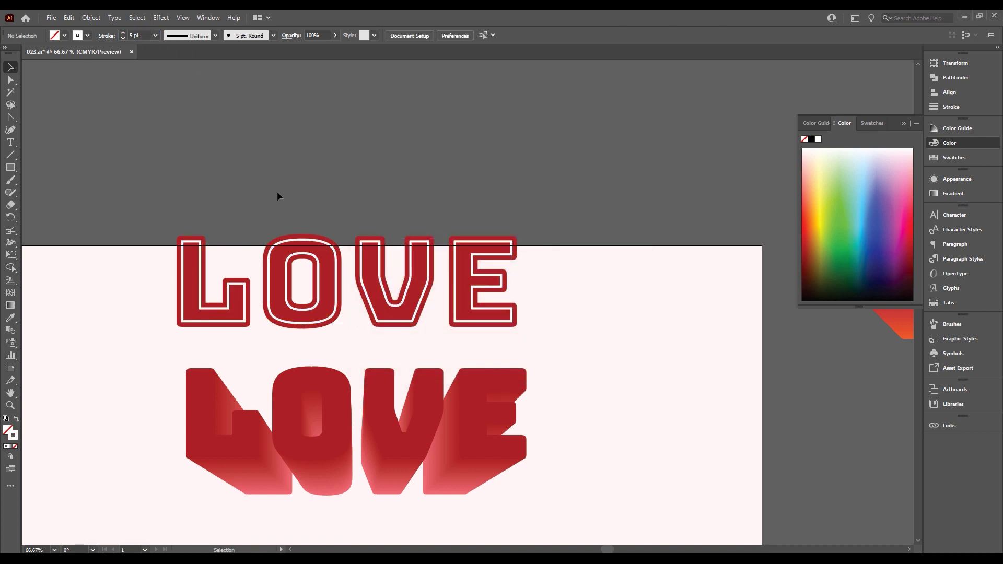
click(200, 270)
drag(200, 270, 208, 404)
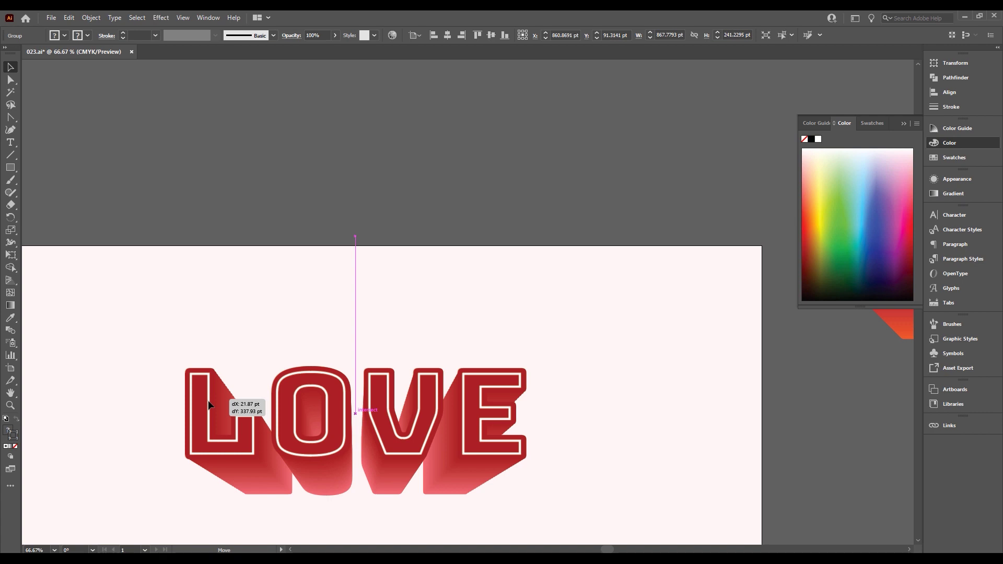
drag(207, 403, 207, 403)
Select all the LOVE artwork and shift it down-left into place on the artboard.
click(309, 286)
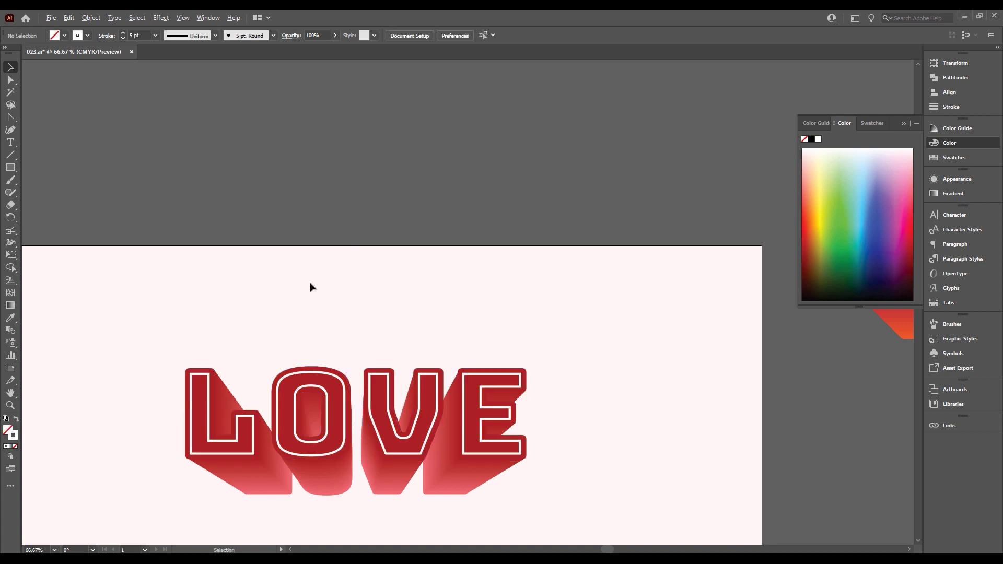
scroll(309, 287, down, 2)
drag(403, 271, 328, 252)
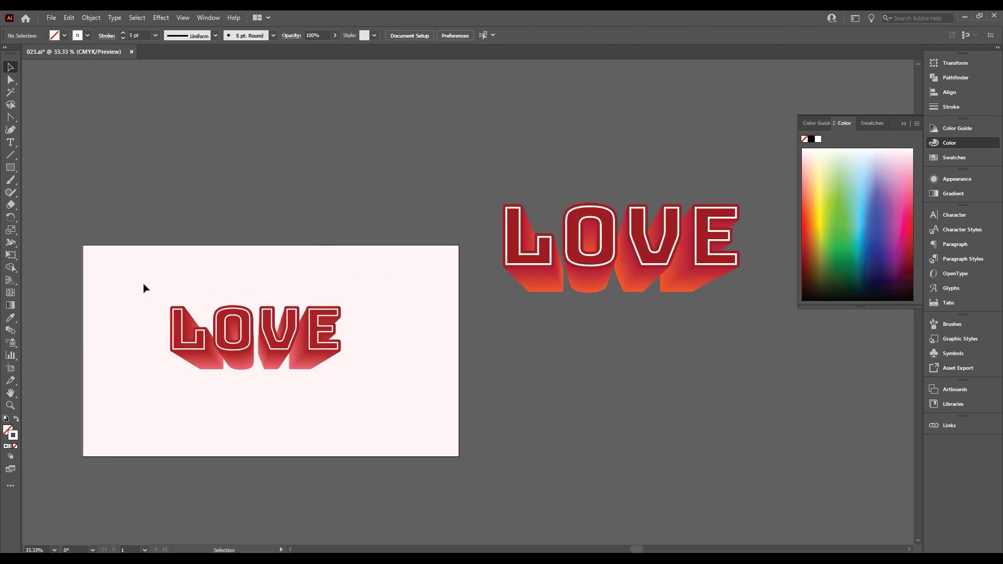
scroll(145, 288, up, 1)
mouse_move(127, 280)
mouse_down()
mouse_move(454, 457)
mouse_move(512, 519)
mouse_up()
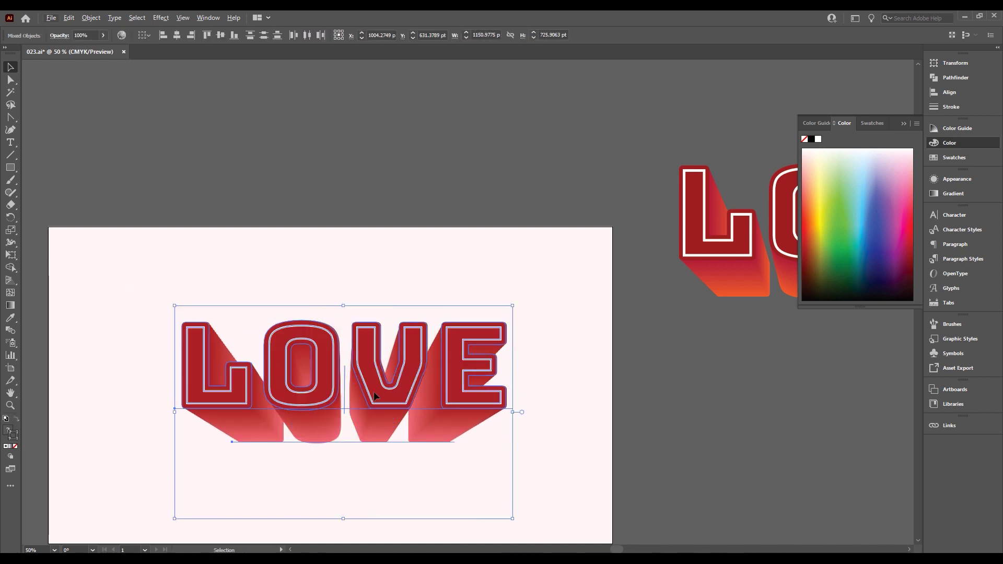
drag(374, 396, 348, 417)
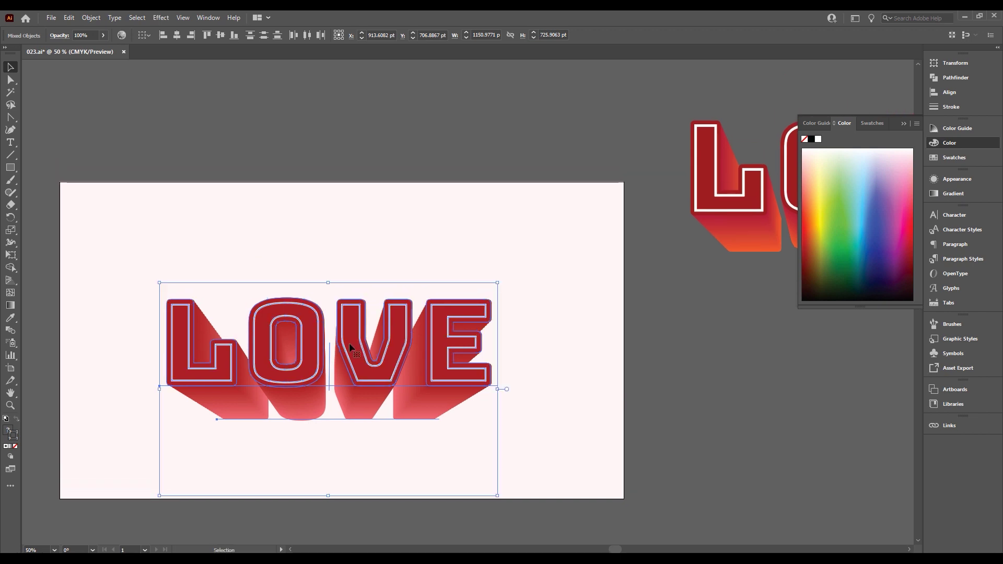
drag(349, 348, 353, 329)
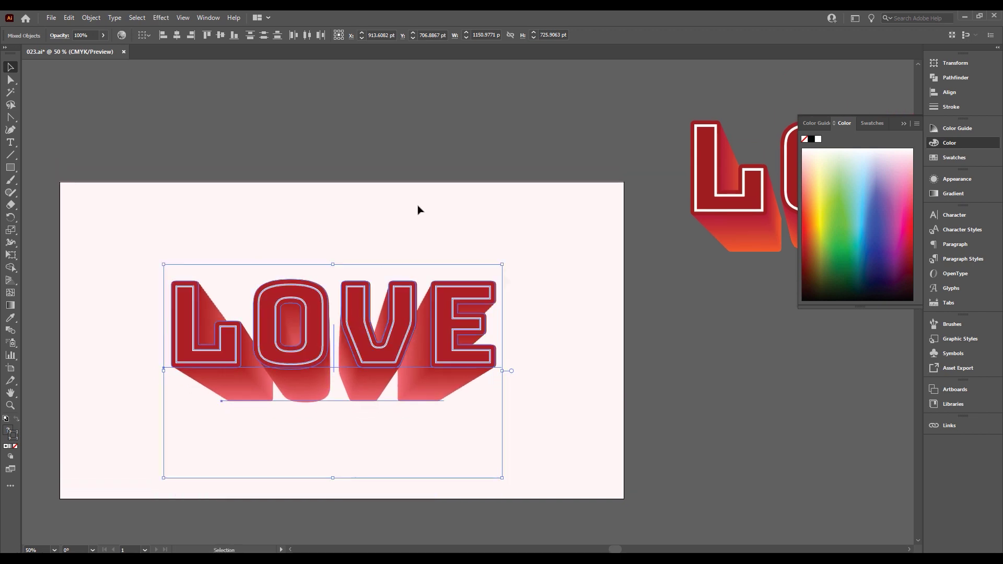
click(354, 409)
Check the blend in isolation mode, then exit and recentre the artboard view.
alt+scroll(353, 409, up, 1)
double_click(334, 403)
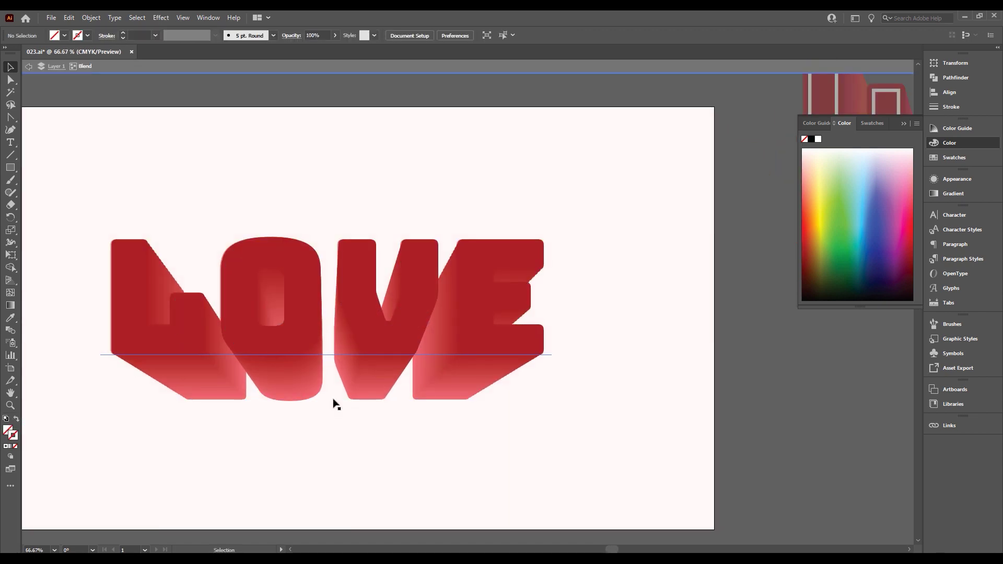
click(334, 403)
click(672, 397)
scroll(479, 385, down, 2)
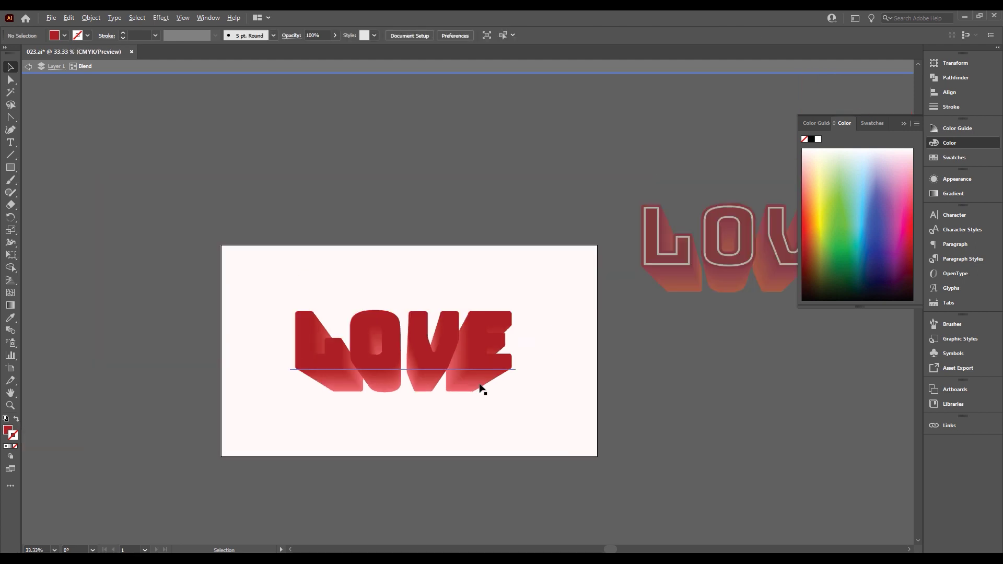
double_click(614, 366)
drag(614, 368, 532, 340)
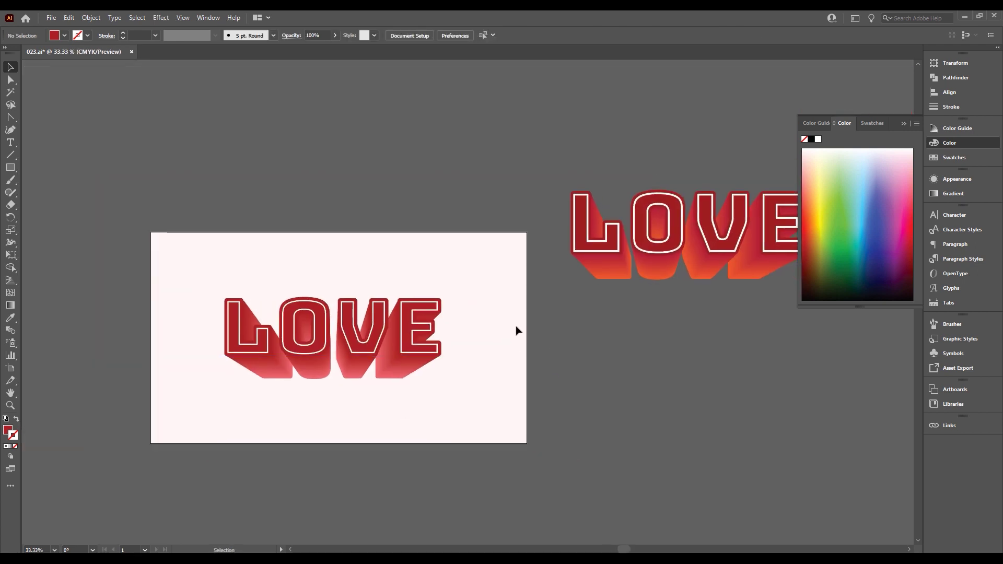
scroll(290, 347, up, 3)
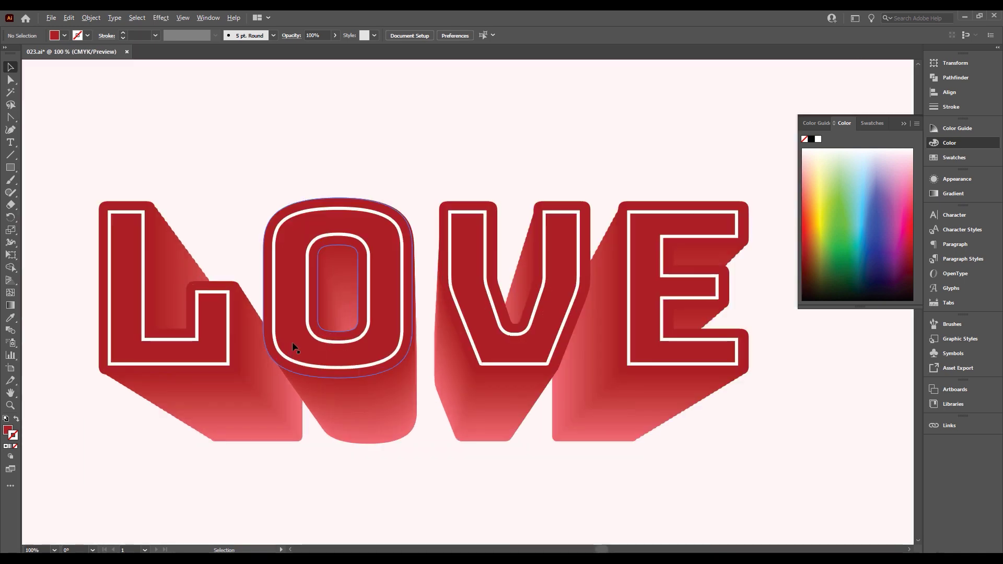
Set the stroke weight of the L, O, V and E outlines to 6 pt.
double_click(401, 291)
click(402, 287)
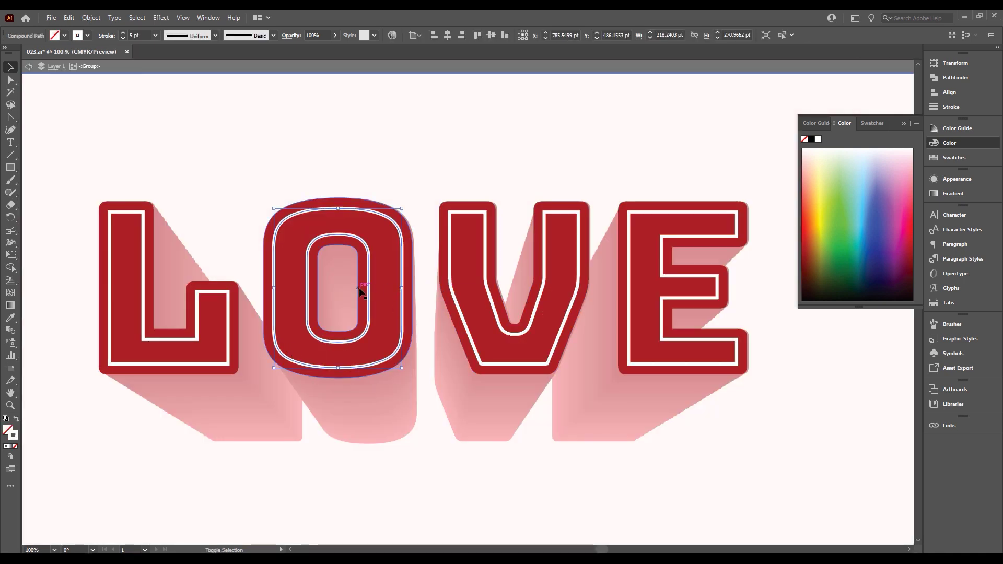
shift+click(487, 281)
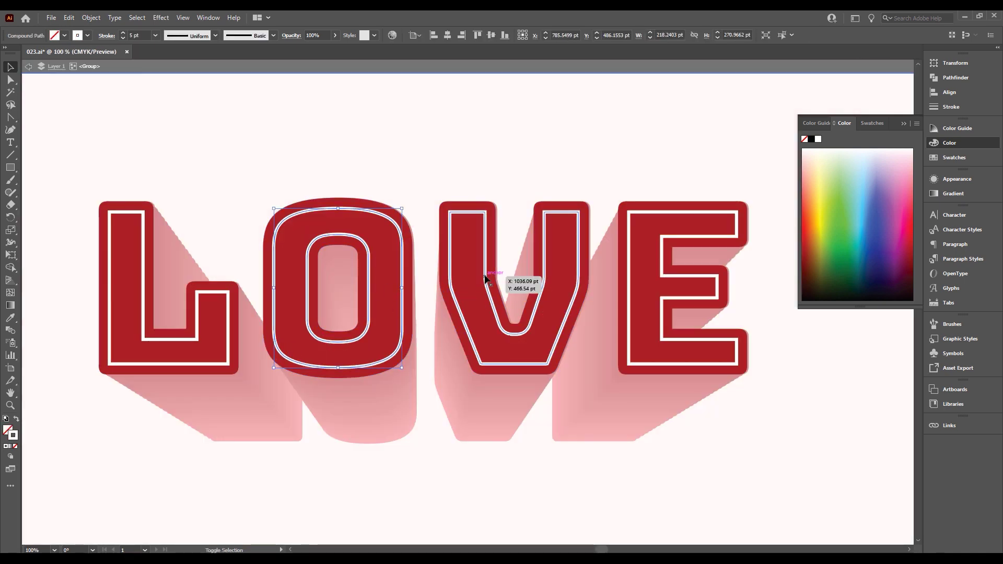
shift+click(630, 269)
shift+click(145, 264)
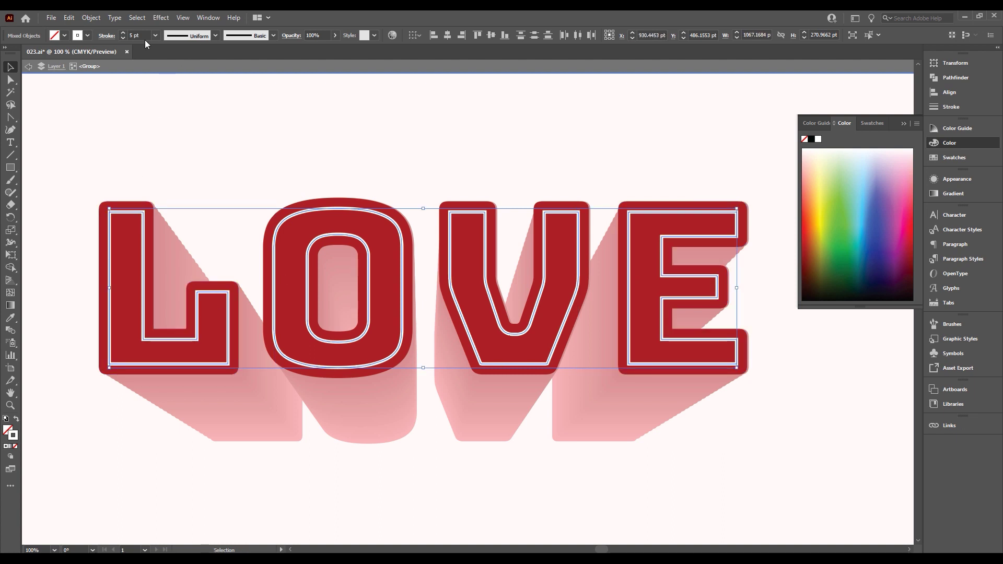
click(123, 33)
click(258, 179)
key(ctrl+minus)
key(ctrl+minus)
key(ctrl+minus)
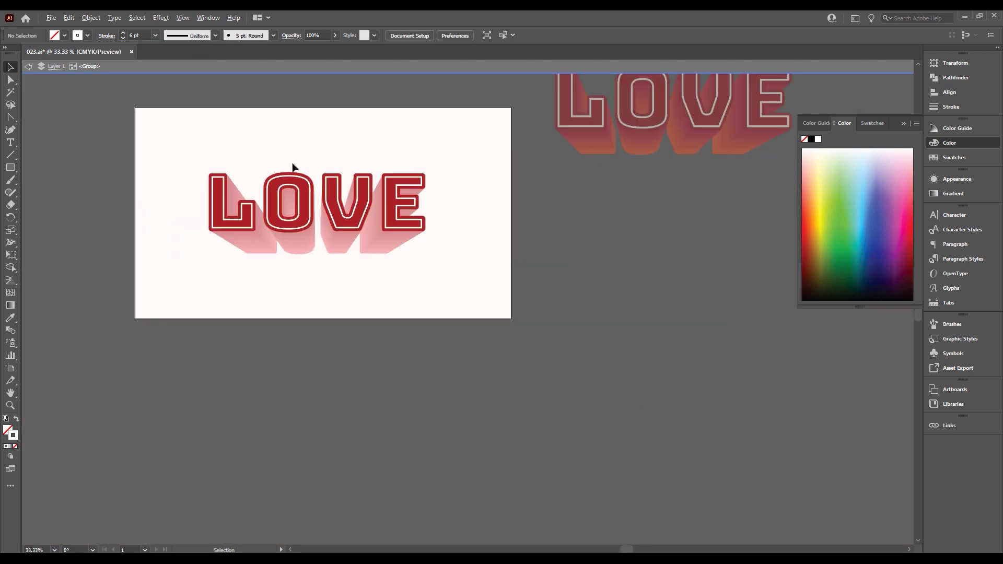
double_click(311, 112)
Zoom and pan around the LOVE artwork to inspect the extrusion's stepped edges.
drag(311, 120, 313, 202)
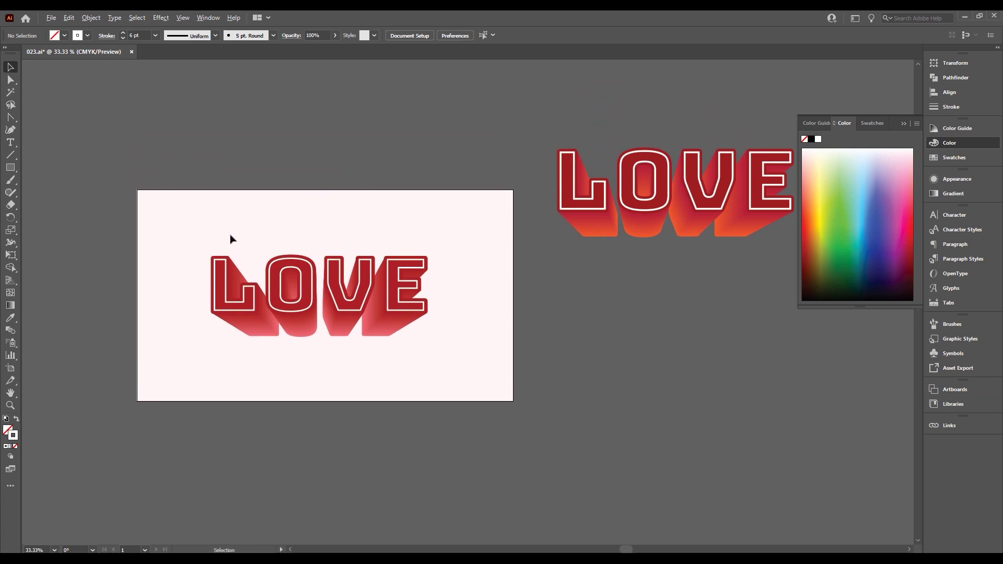
key(ctrl+plus)
key(ctrl+plus)
scroll(239, 237, down, 2)
scroll(156, 339, down, 1)
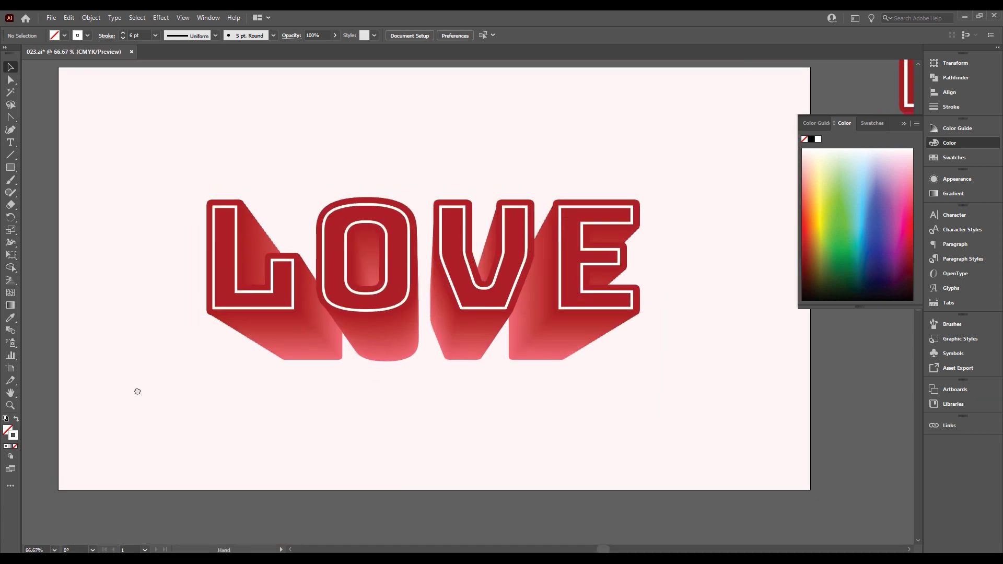
click(904, 123)
drag(703, 162, 723, 190)
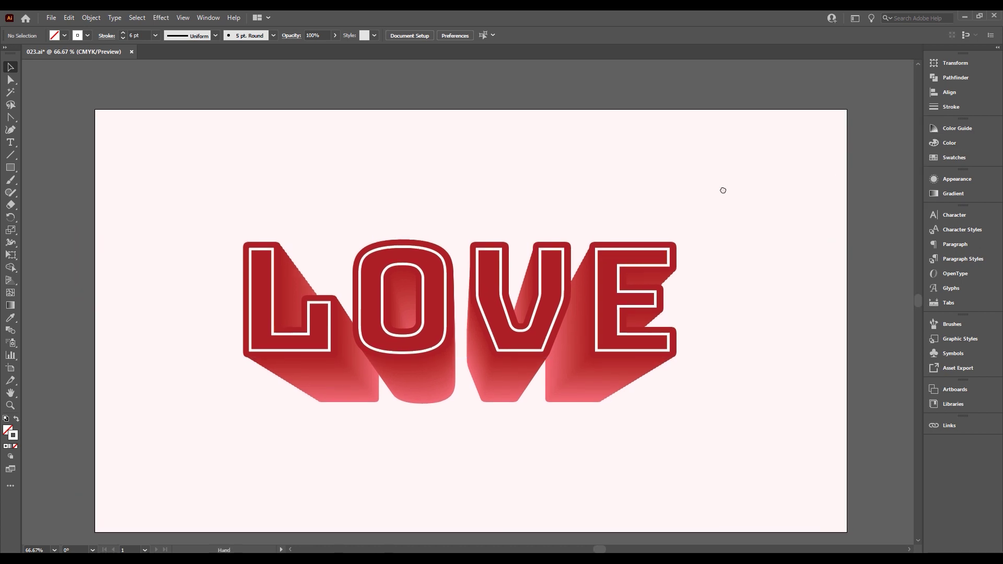
drag(715, 256, 719, 245)
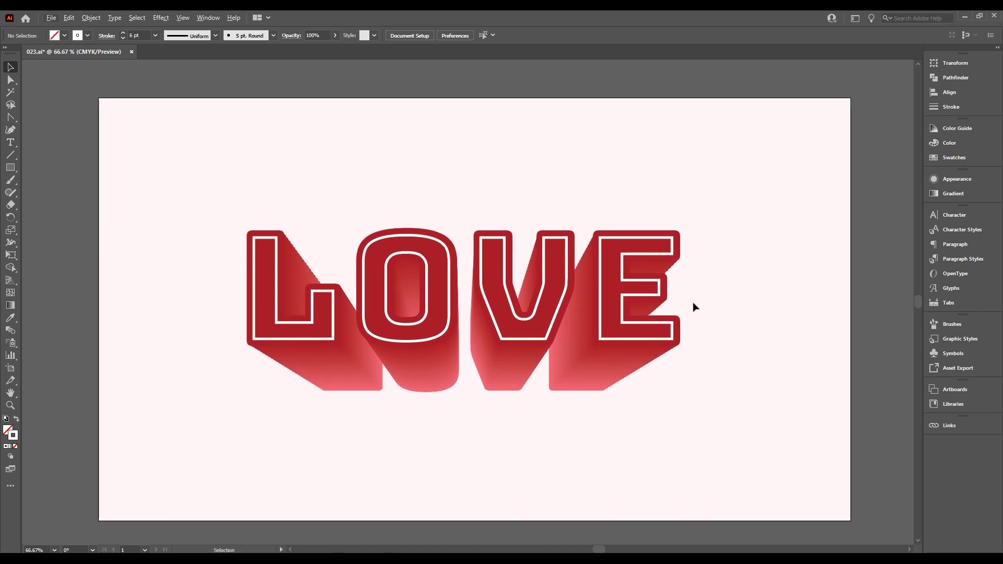
drag(709, 307, 702, 294)
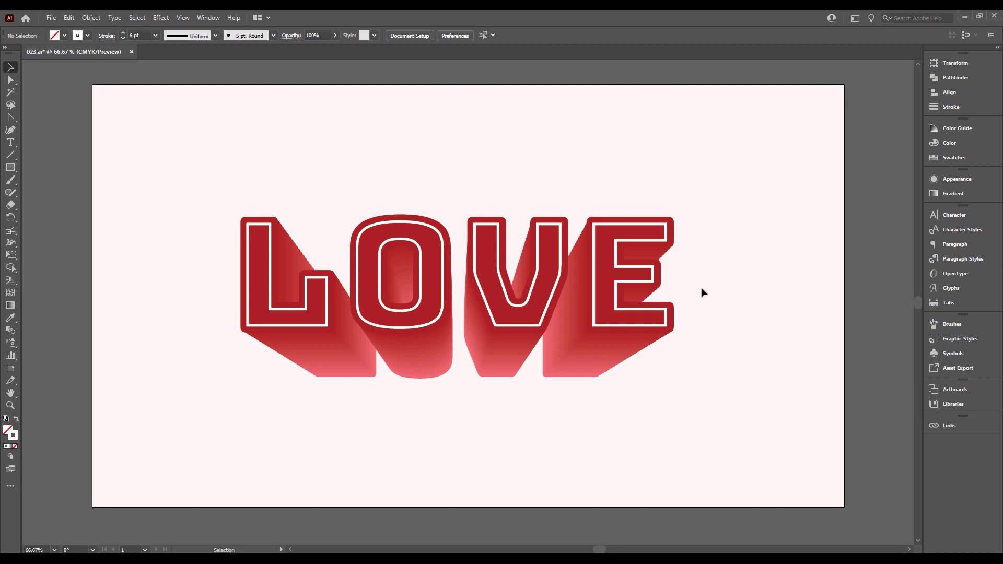
scroll(286, 233, up, 1)
scroll(286, 232, up, 4)
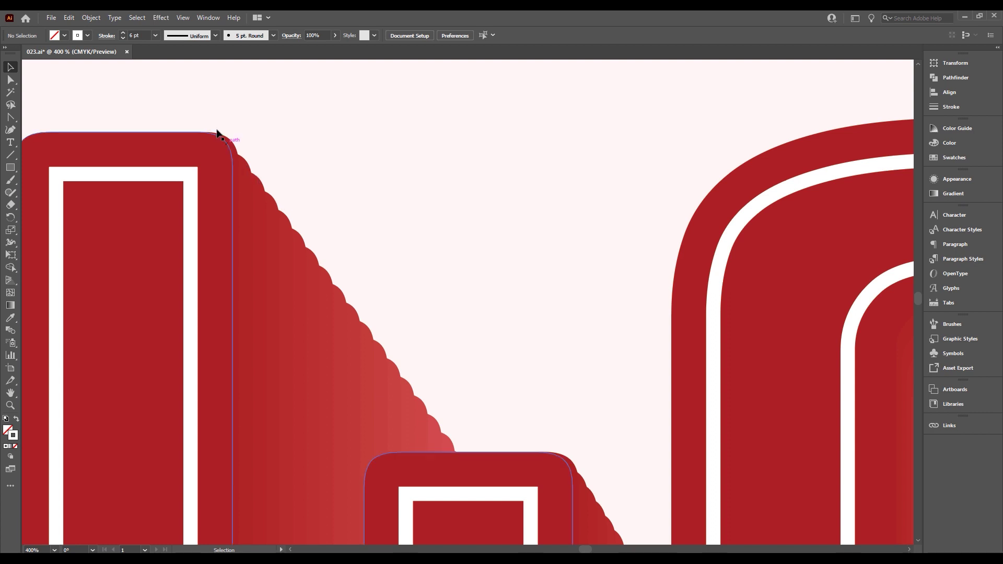
scroll(336, 272, down, 2)
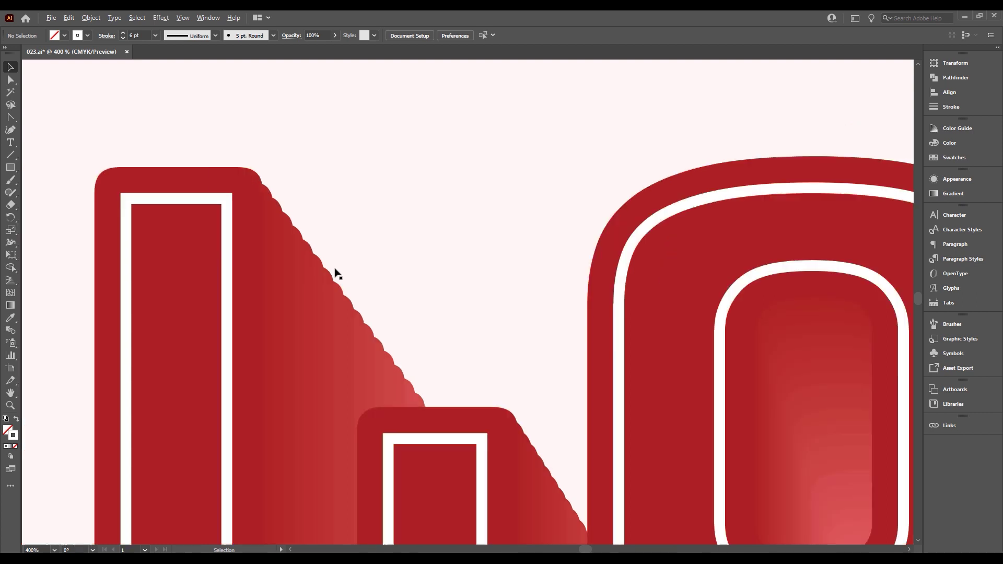
scroll(336, 272, down, 2)
scroll(337, 271, down, 1)
drag(399, 214, 404, 223)
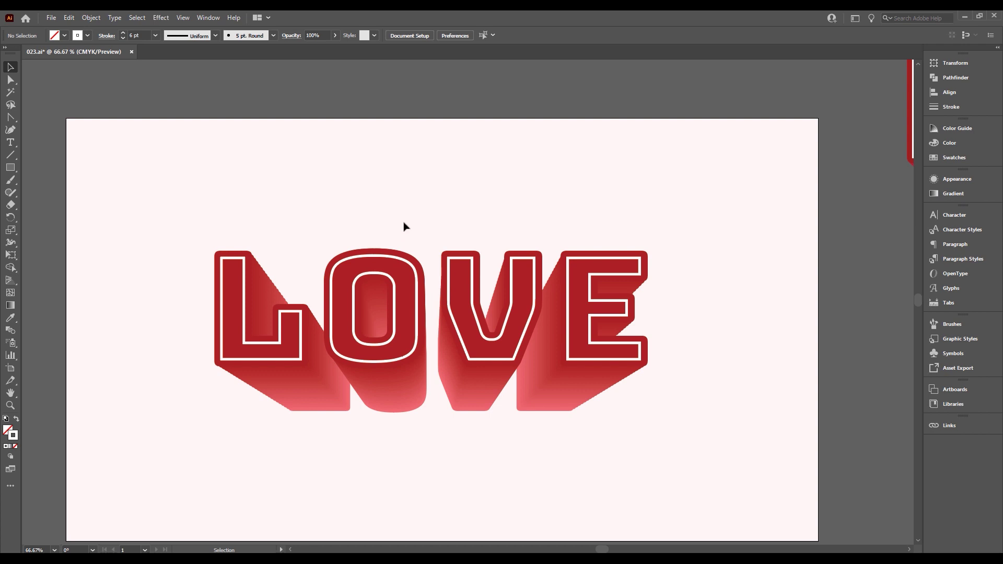
Drag the blend spine's bottom anchor with Direct Selection to shorten the extrusion beneath LOVE.
double_click(439, 413)
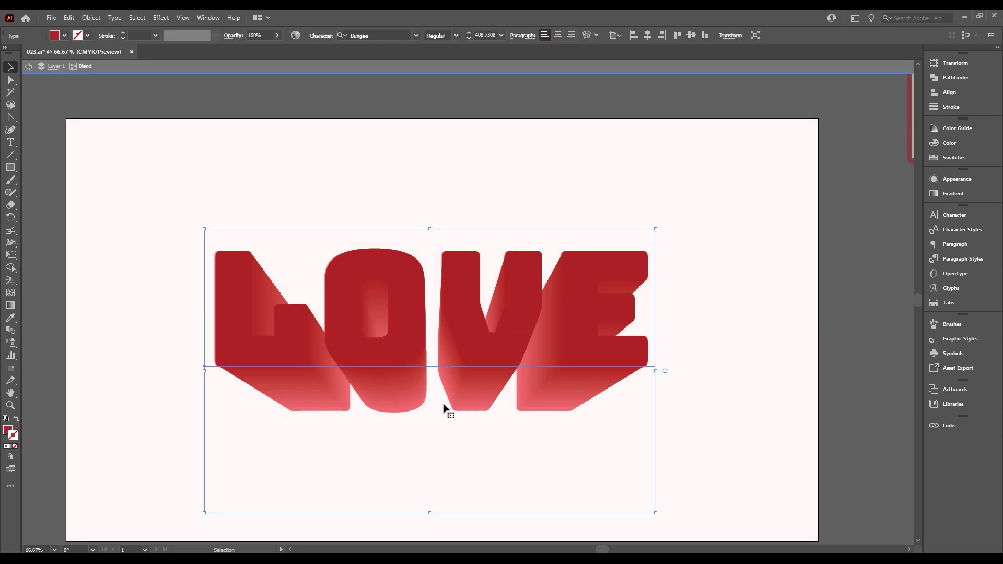
key(Escape)
click(562, 423)
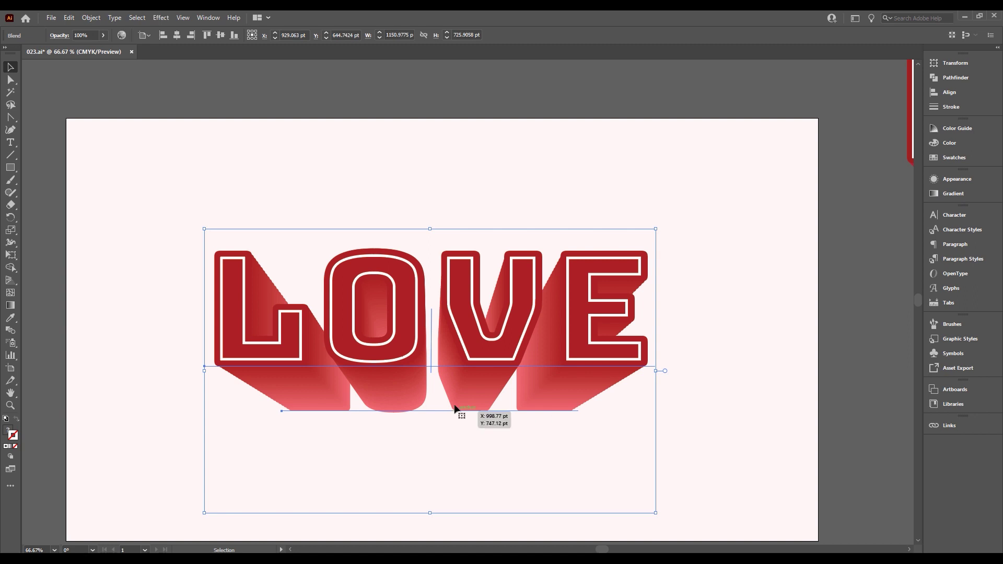
key(a)
mouse_move(431, 372)
mouse_down()
mouse_move(424, 260)
mouse_move(400, 225)
mouse_move(366, 230)
mouse_move(346, 254)
mouse_move(348, 286)
mouse_move(560, 315)
mouse_up()
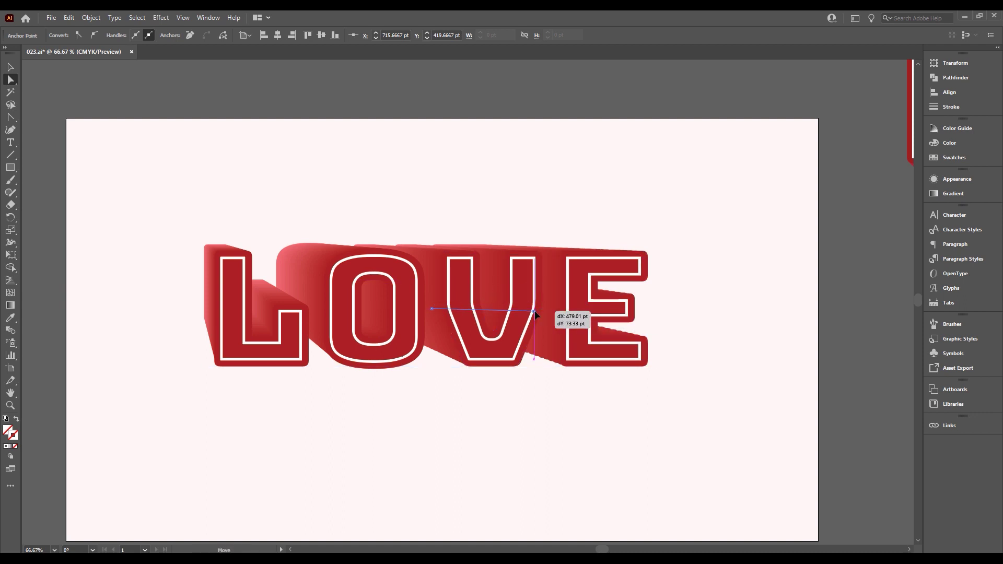
mouse_move(559, 315)
mouse_down()
mouse_move(534, 310)
mouse_move(533, 344)
mouse_move(482, 255)
mouse_move(405, 230)
mouse_move(433, 361)
mouse_up()
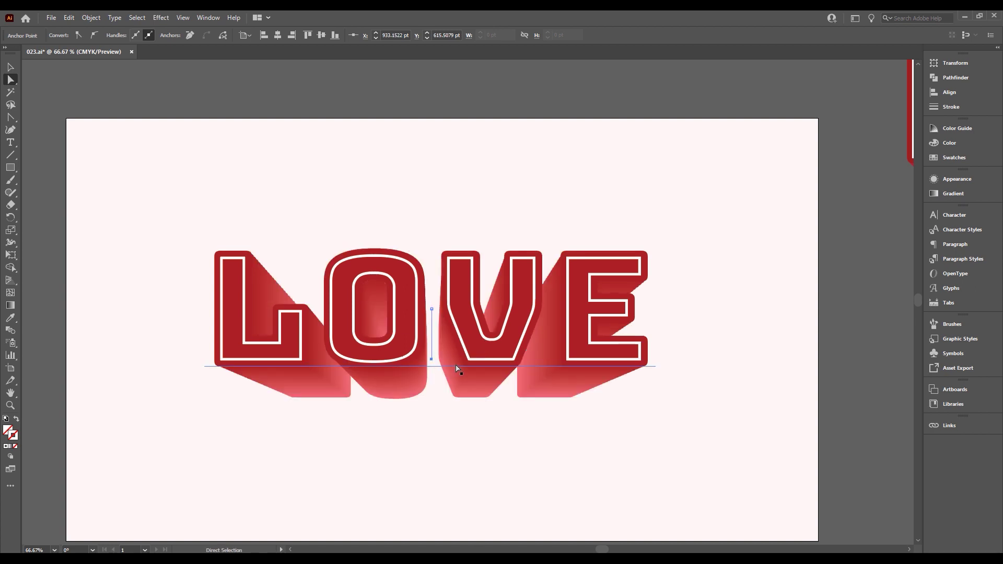